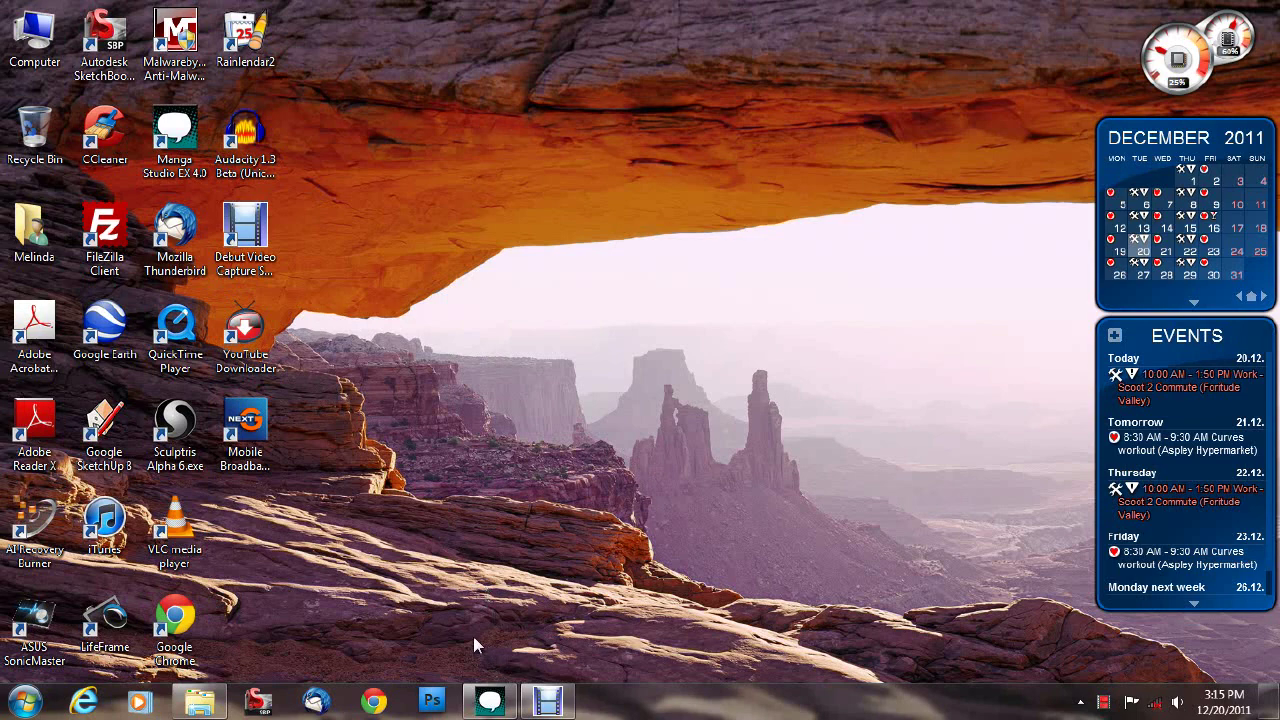
# - Expand the Panel 1 layer folder and select the huh? dialog balloon layer
pyautogui.click(485, 703)
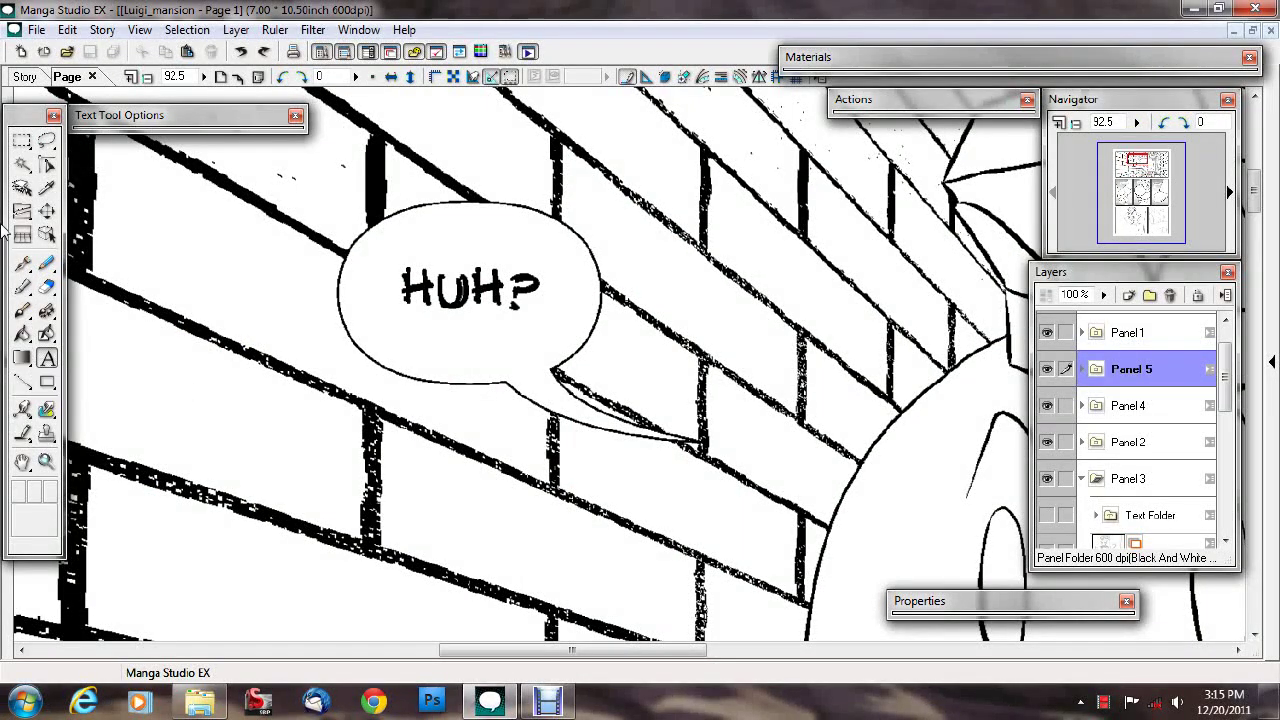
pyautogui.click(1103, 335)
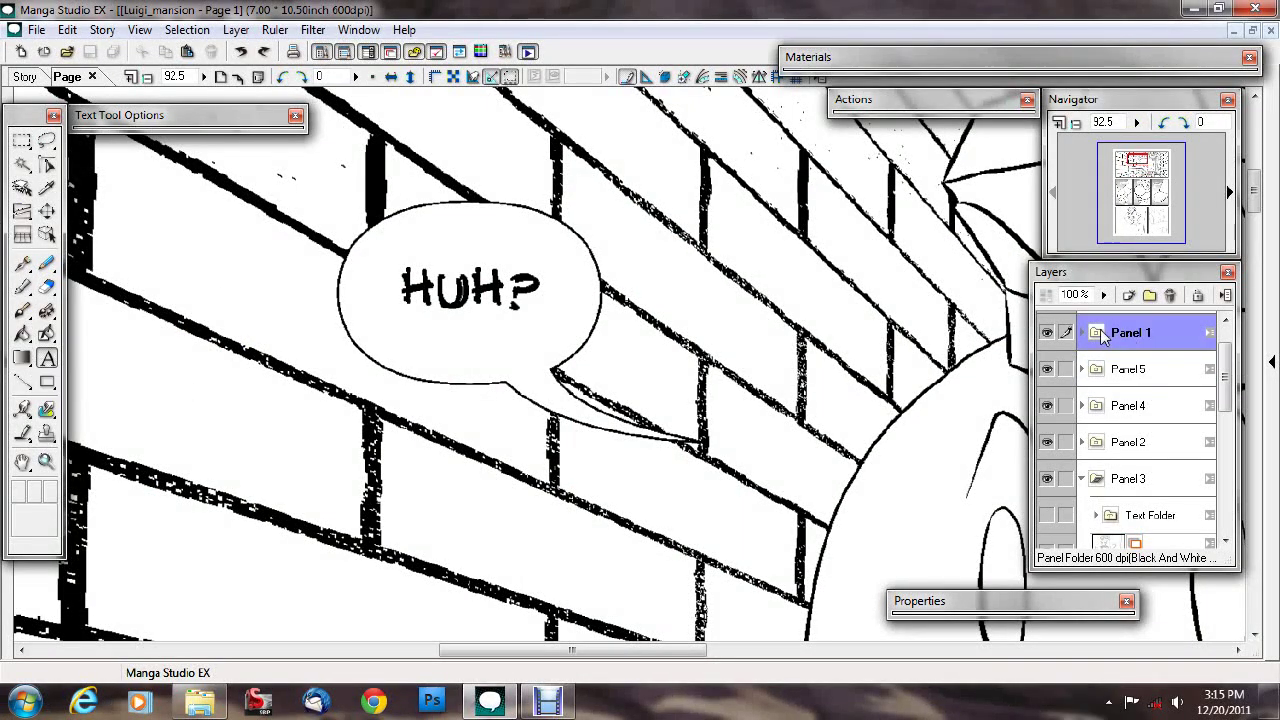
pyautogui.click(1084, 333)
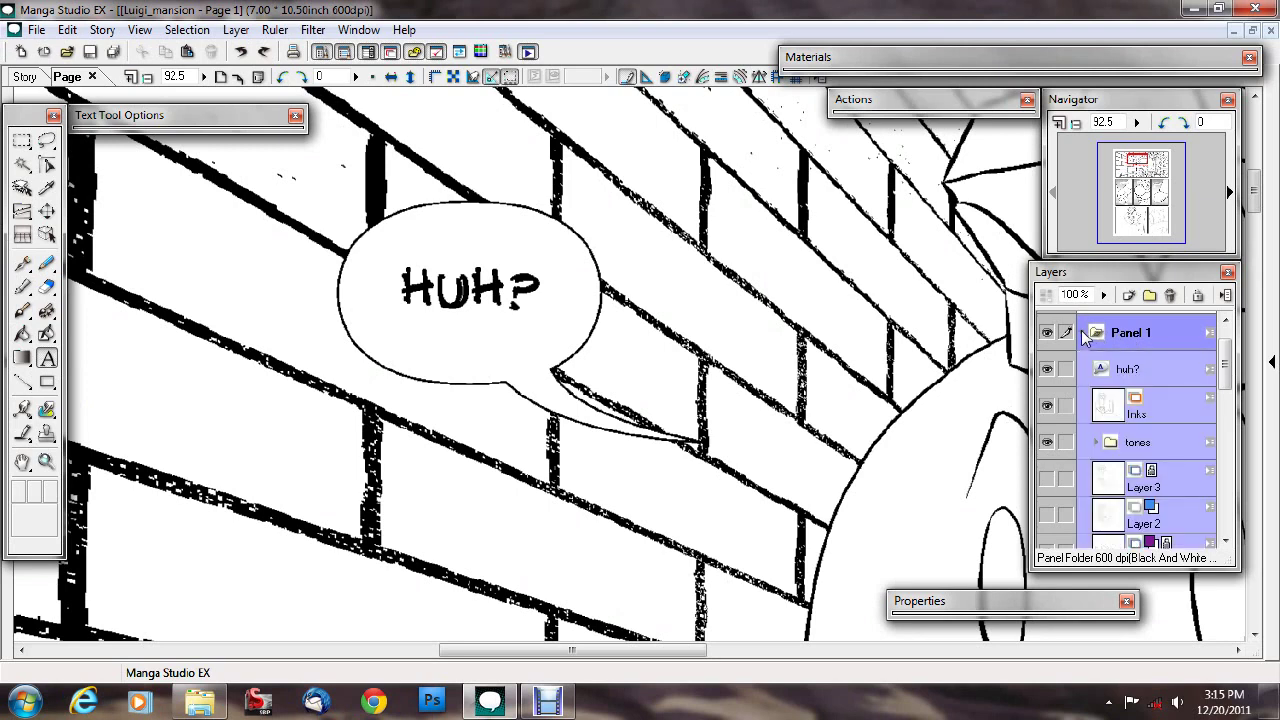
pyautogui.click(1130, 370)
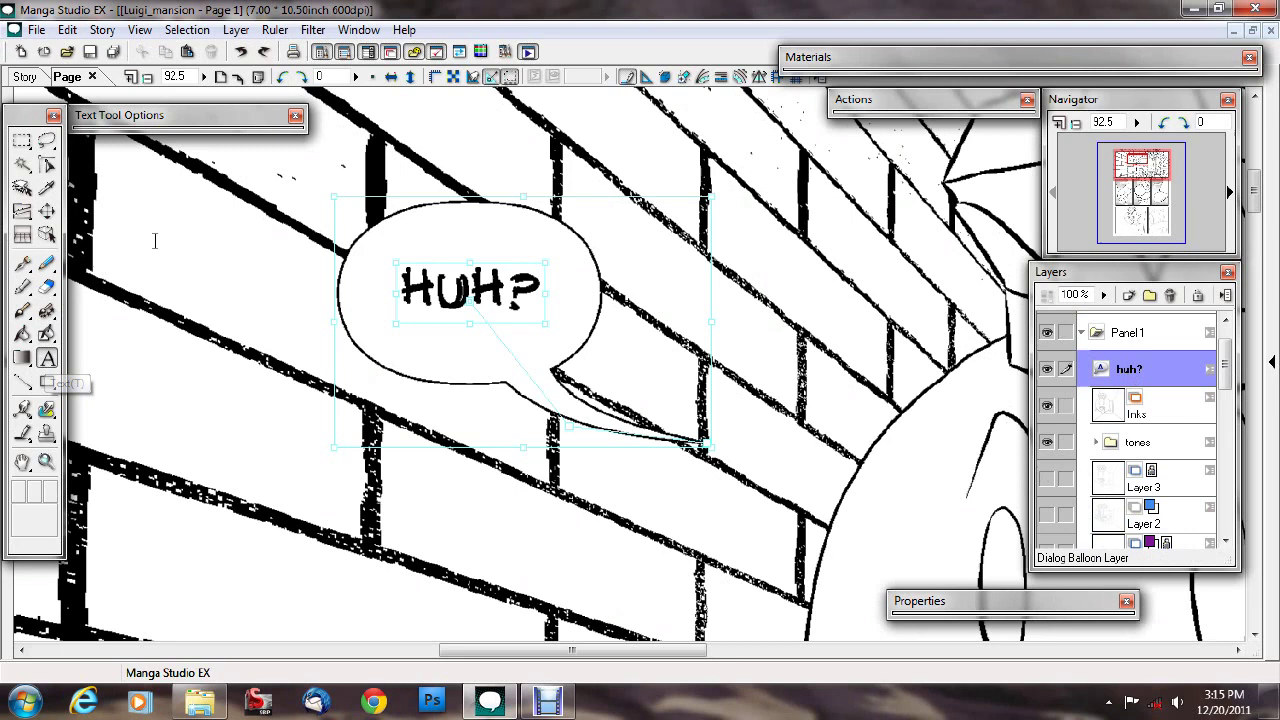
# - Expand the Properties palette beside the balloon and put the caret after HUH?'s question mark
pyautogui.doubleClick(938, 604)
pyautogui.moveTo(955, 608); pyautogui.dragTo(847, 254)
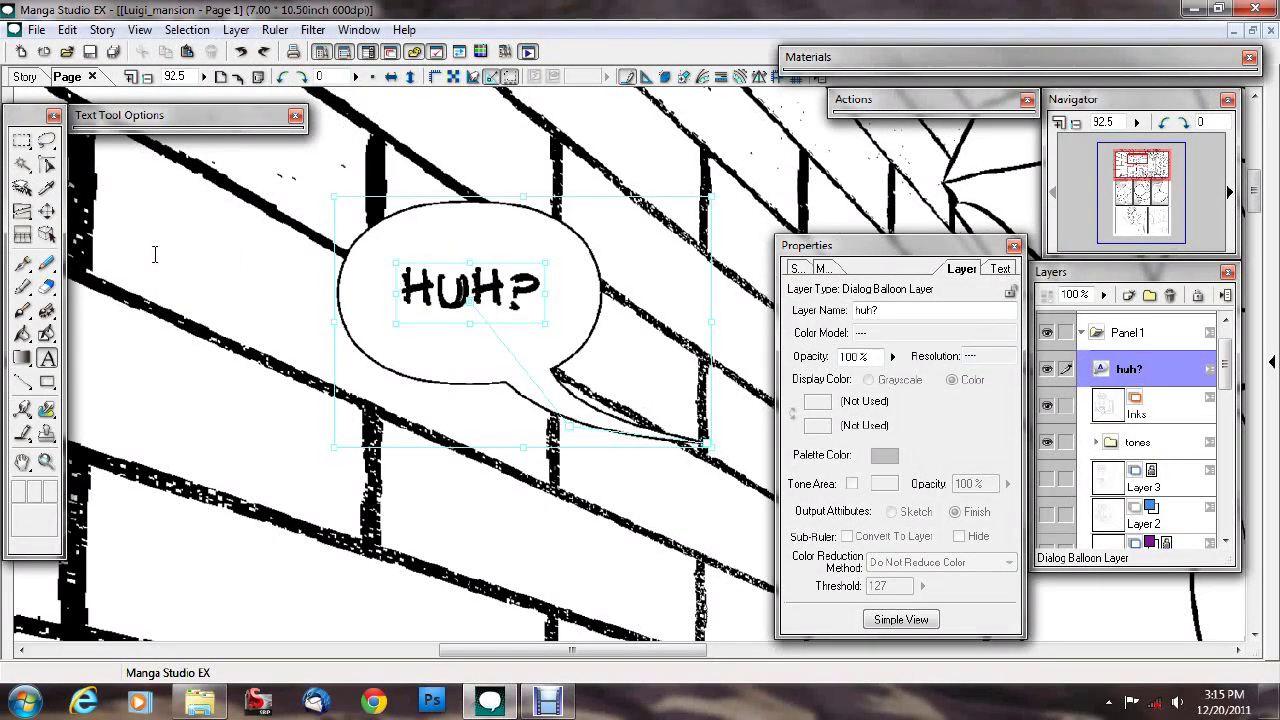
pyautogui.click(526, 290)
pyautogui.click(532, 290)
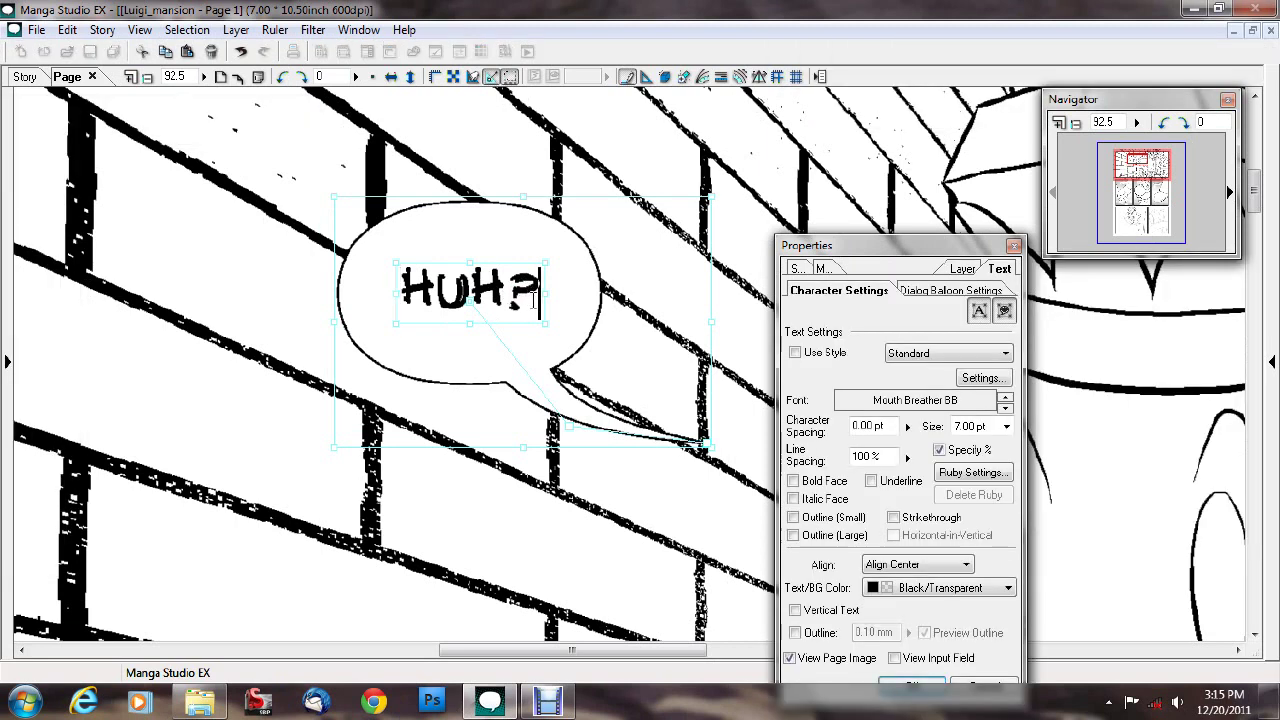
pyautogui.moveTo(855, 252); pyautogui.dragTo(859, 186)
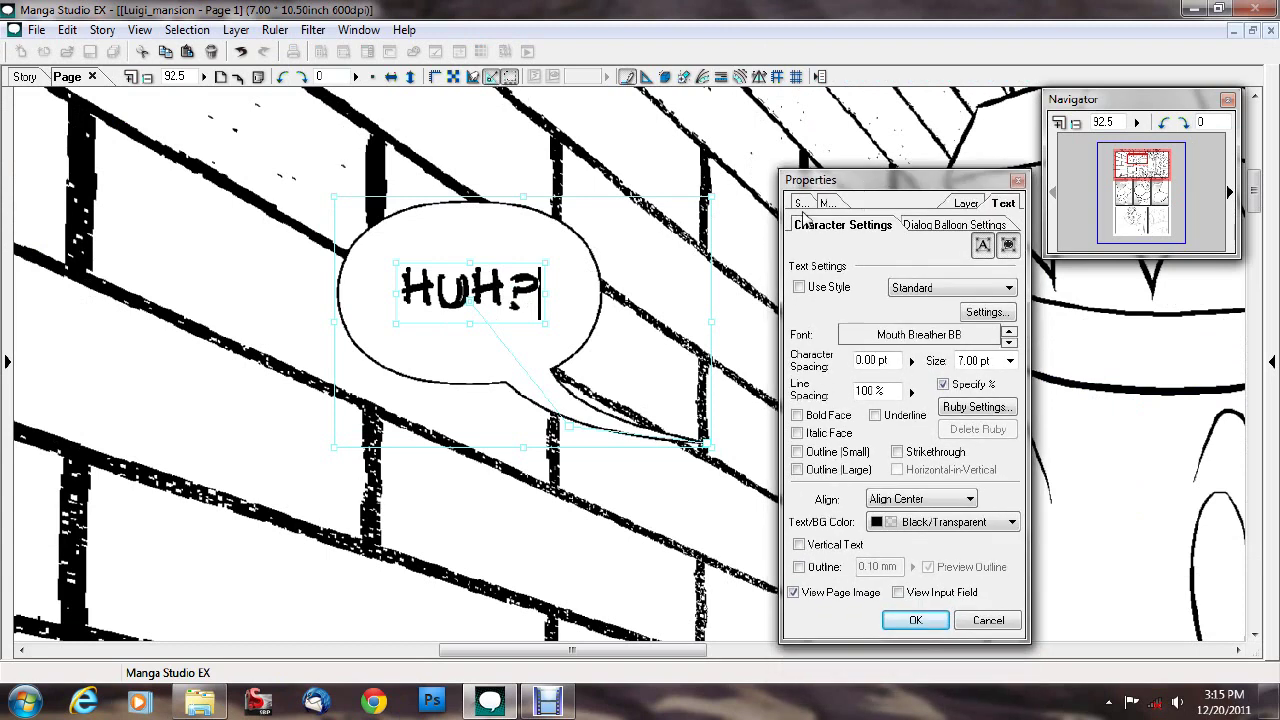
# - Show the Input Field glyph table, enlarge and reposition it, and expand its character-set list
pyautogui.click(899, 593)
pyautogui.moveTo(930, 552); pyautogui.dragTo(887, 404)
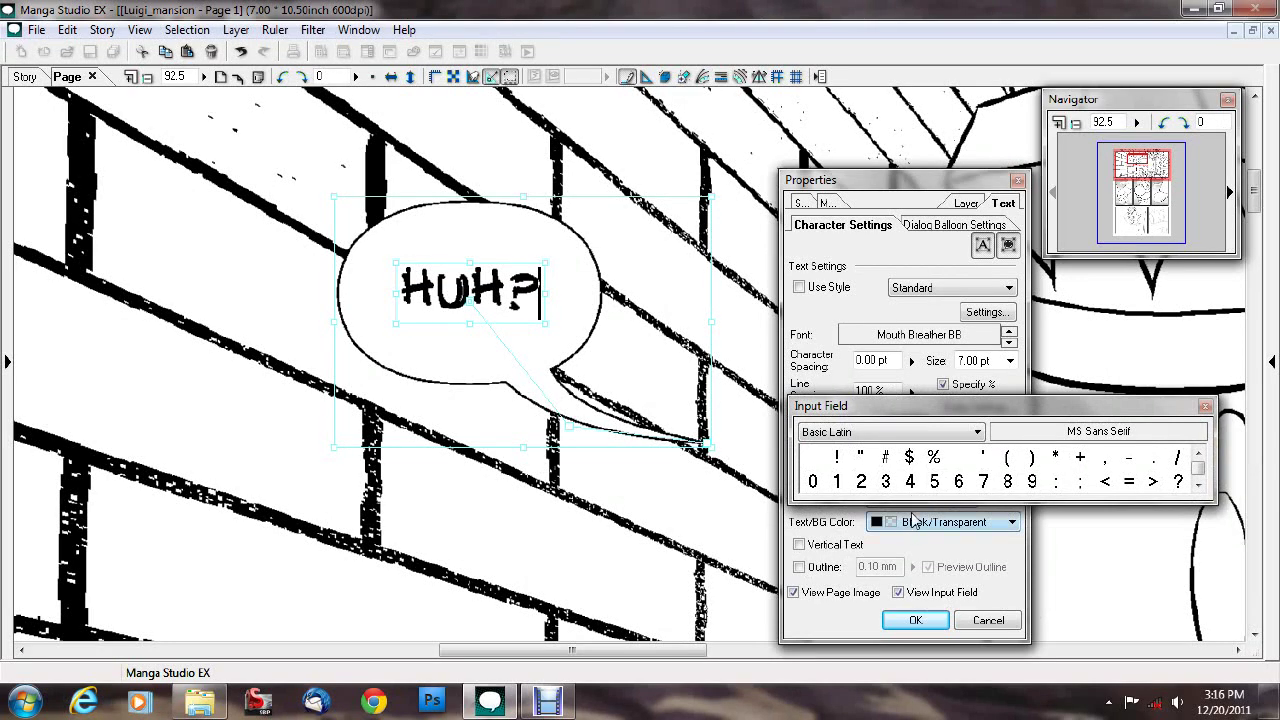
pyautogui.moveTo(910, 500); pyautogui.dragTo(902, 614)
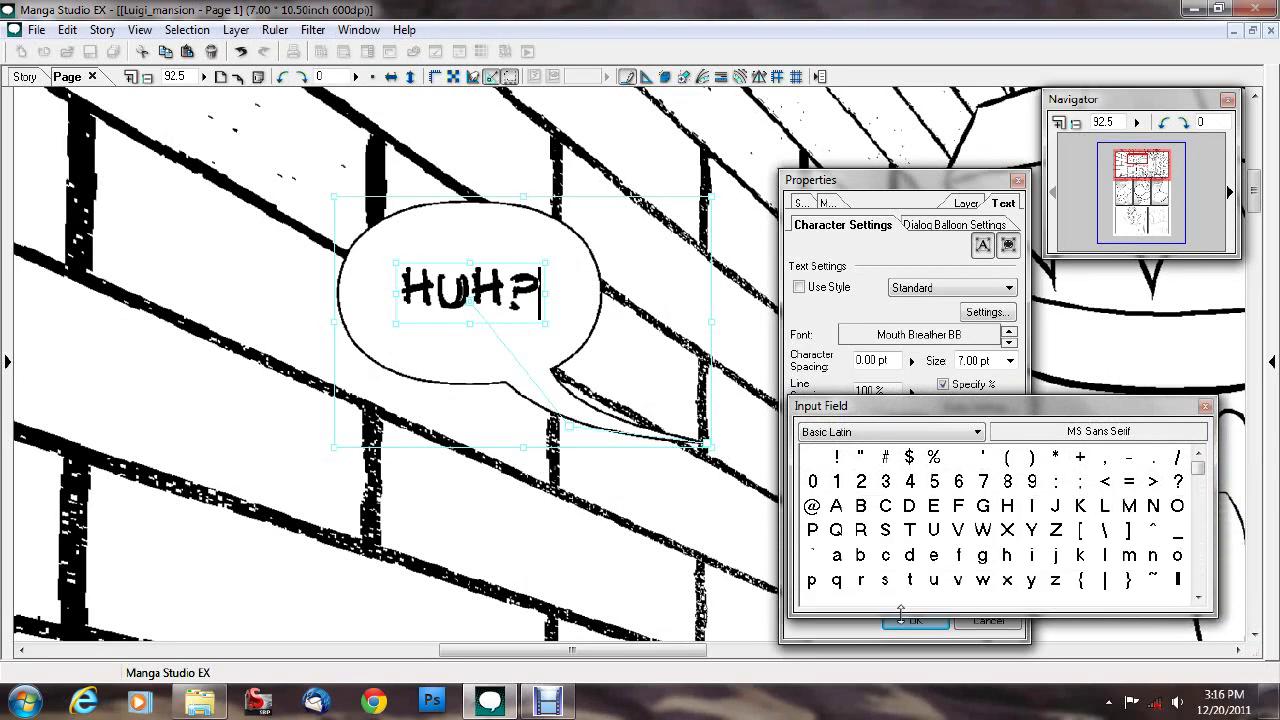
pyautogui.moveTo(922, 416); pyautogui.dragTo(912, 307)
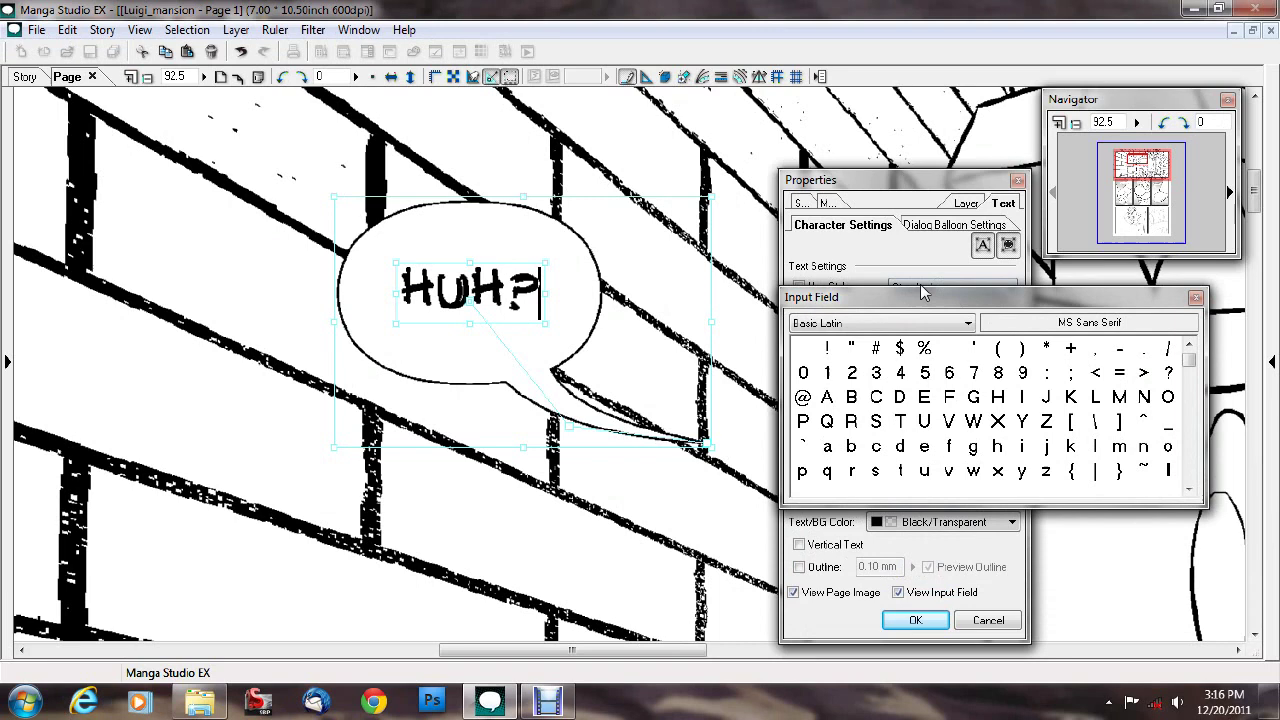
pyautogui.click(968, 324)
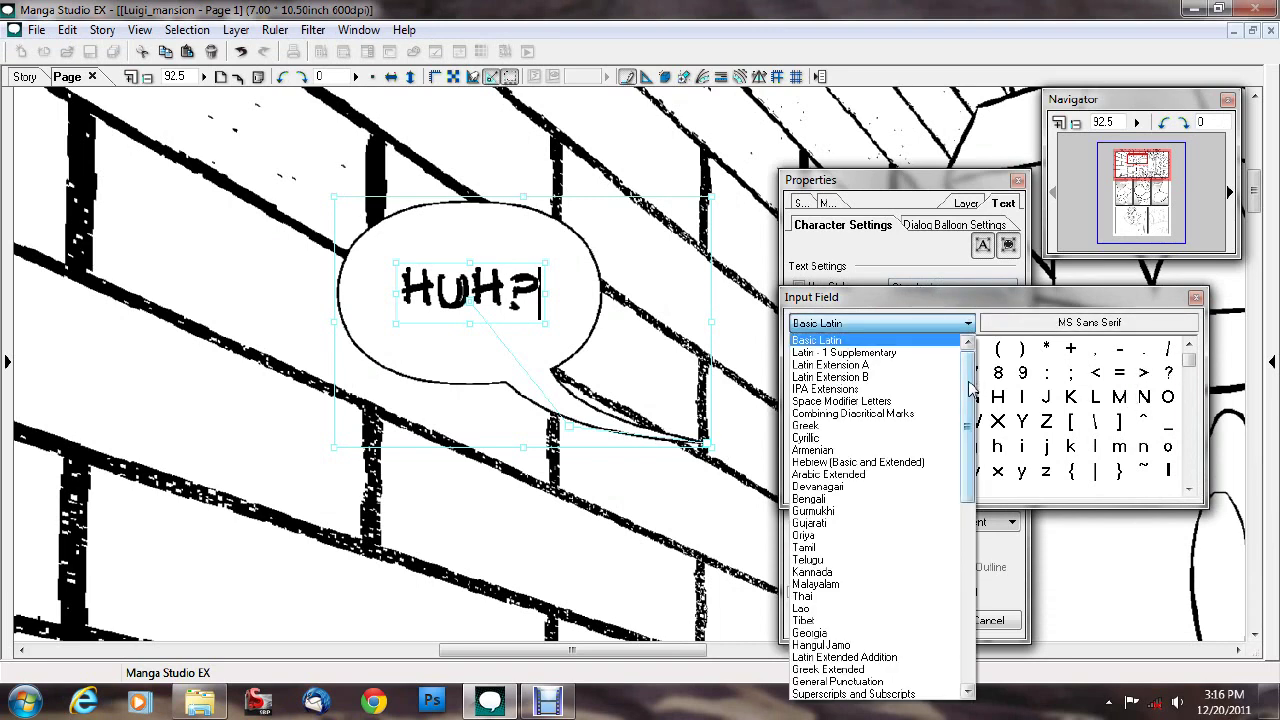
pyautogui.moveTo(970, 393)
pyautogui.mouseDown()
pyautogui.moveTo(968, 595)
pyautogui.moveTo(985, 380)
pyautogui.mouseUp()
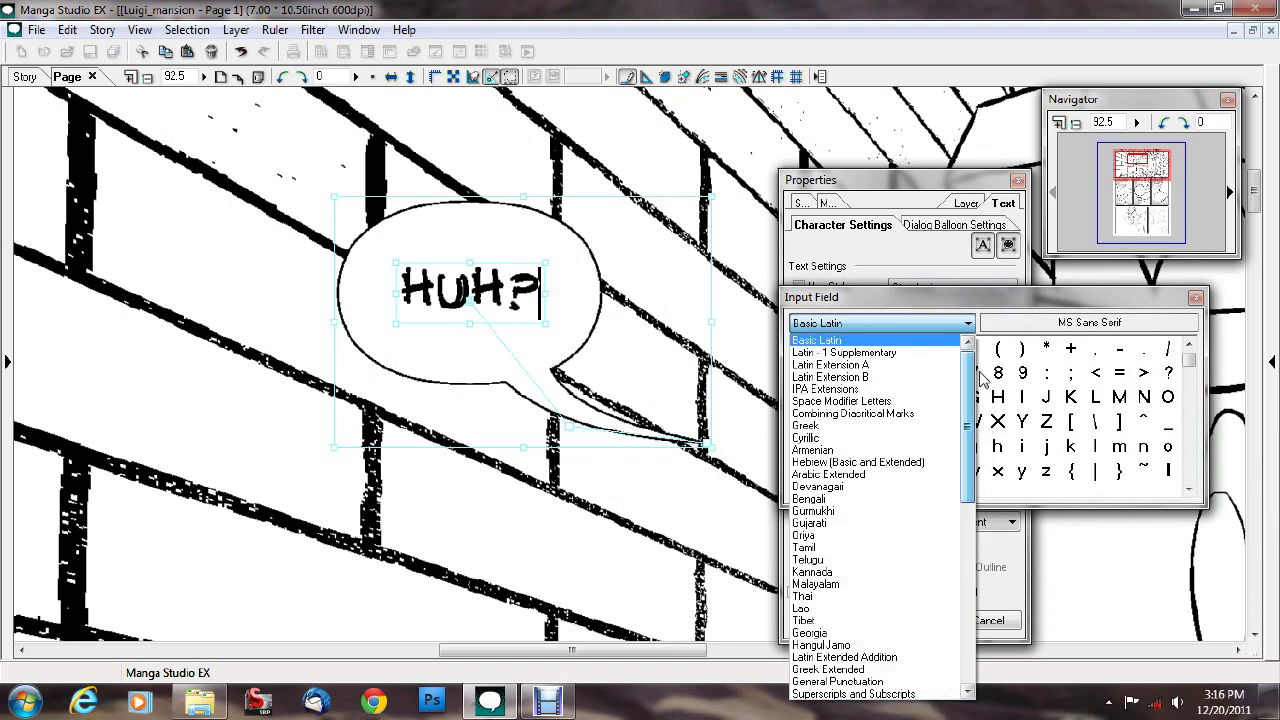
# - Open the glyph table's font list, deleting the stray MO letters typed into the balloon
pyautogui.click(1020, 332)
pyautogui.click(1020, 328)
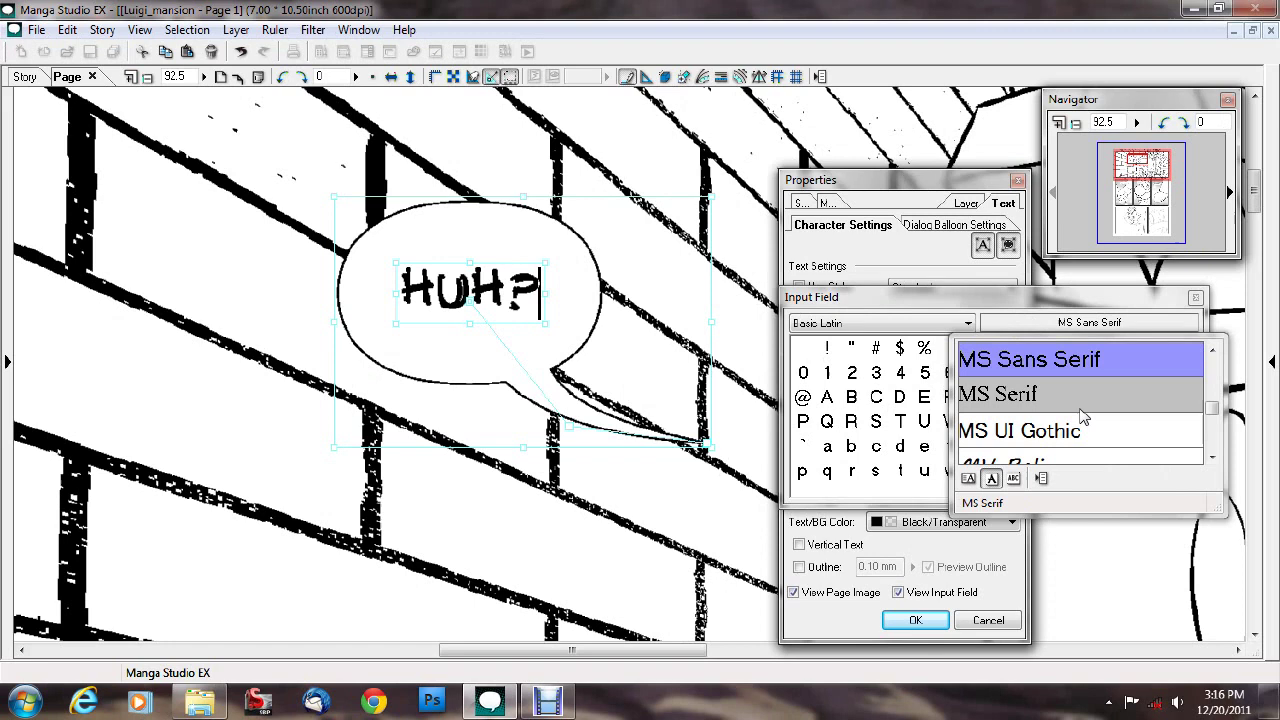
pyautogui.write('MO')
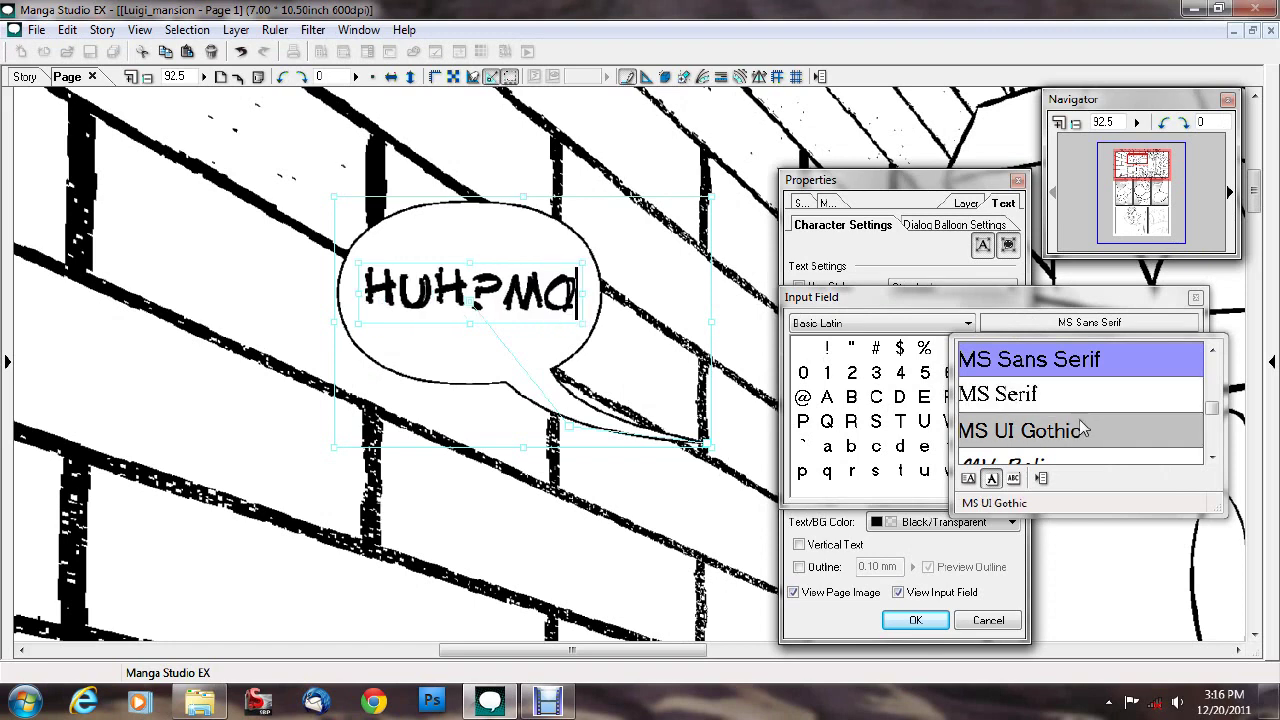
pyautogui.press('BackSpace')
pyautogui.press('BackSpace')
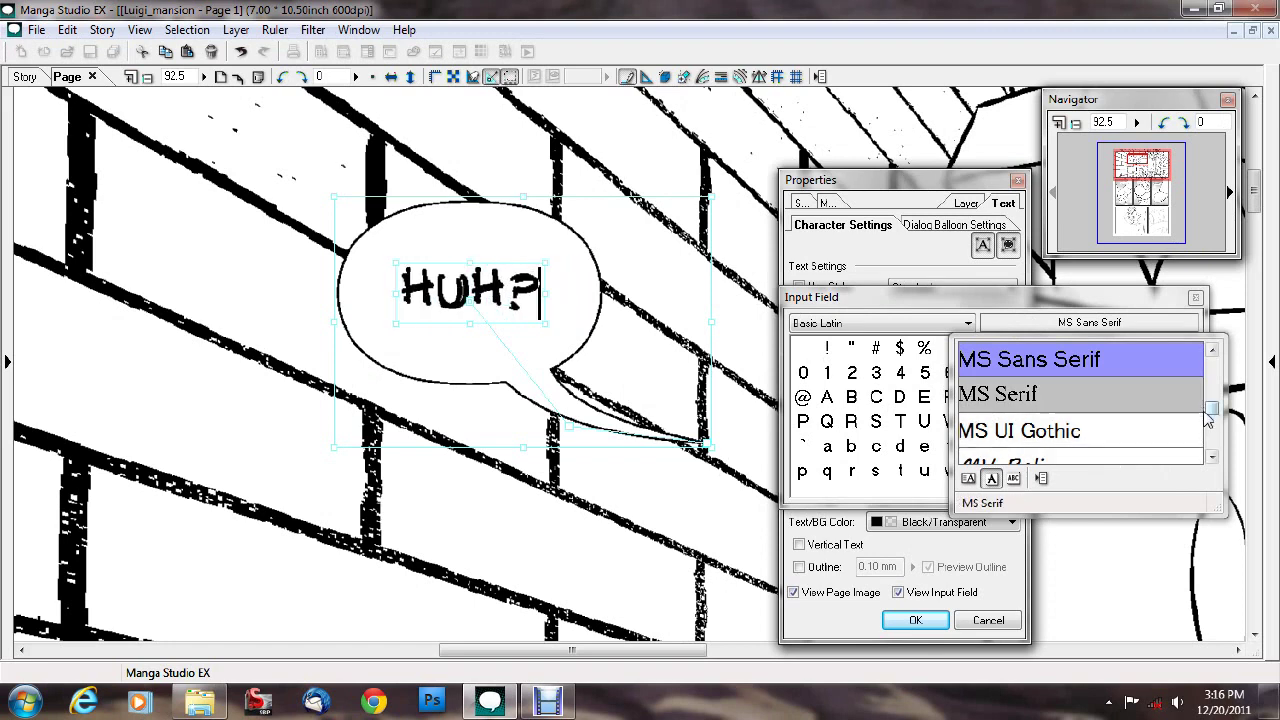
# - Scroll down the glyph table's font list toward the M fonts
pyautogui.moveTo(1213, 414); pyautogui.dragTo(1213, 410)
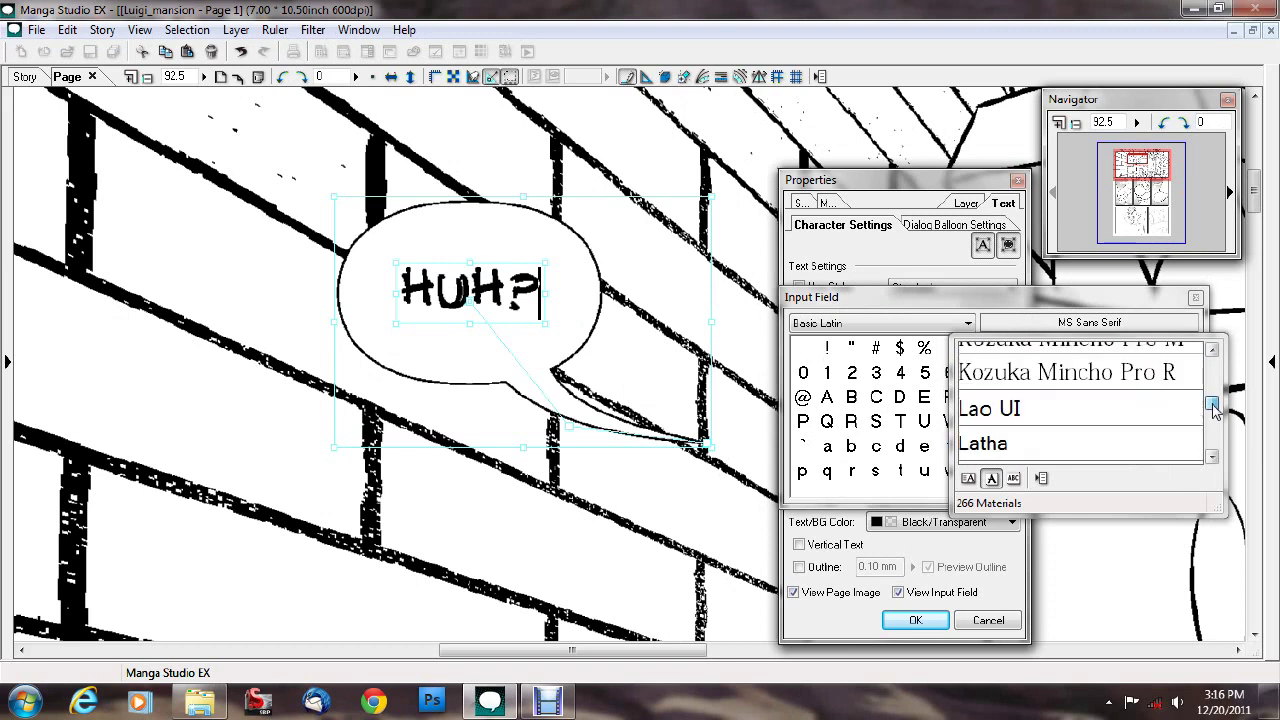
pyautogui.click(1212, 458)
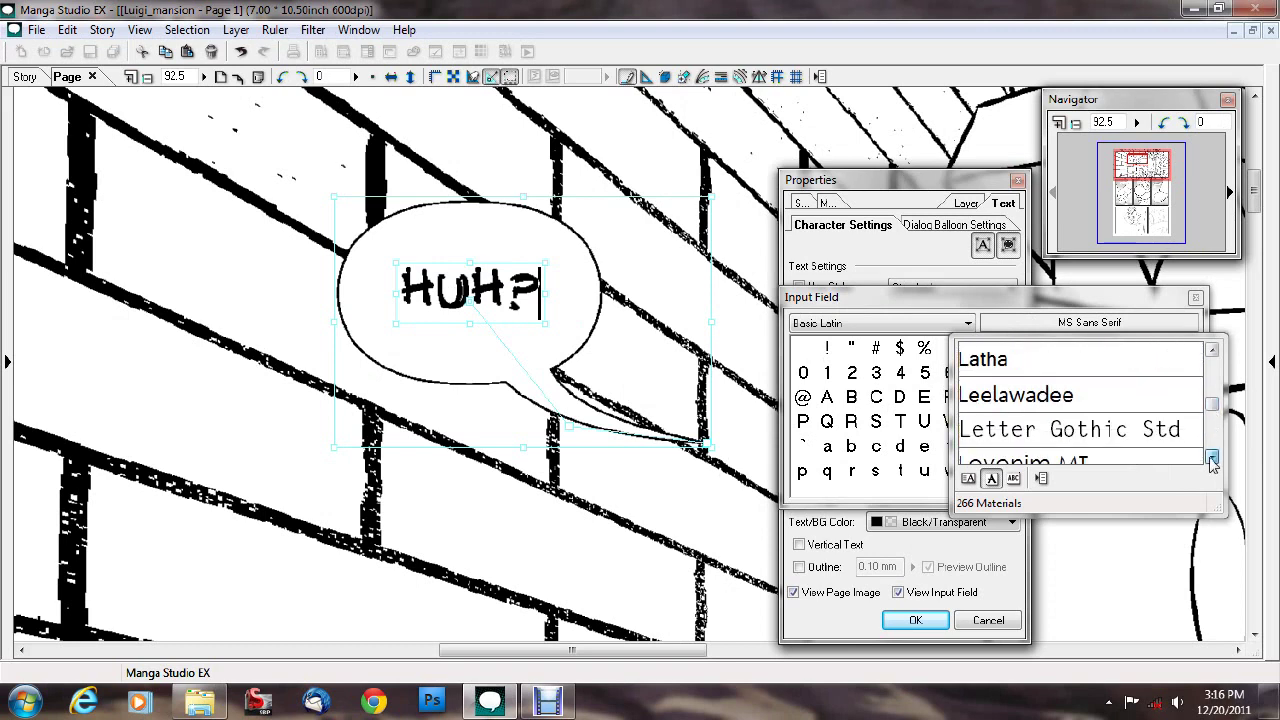
pyautogui.click(1213, 460)
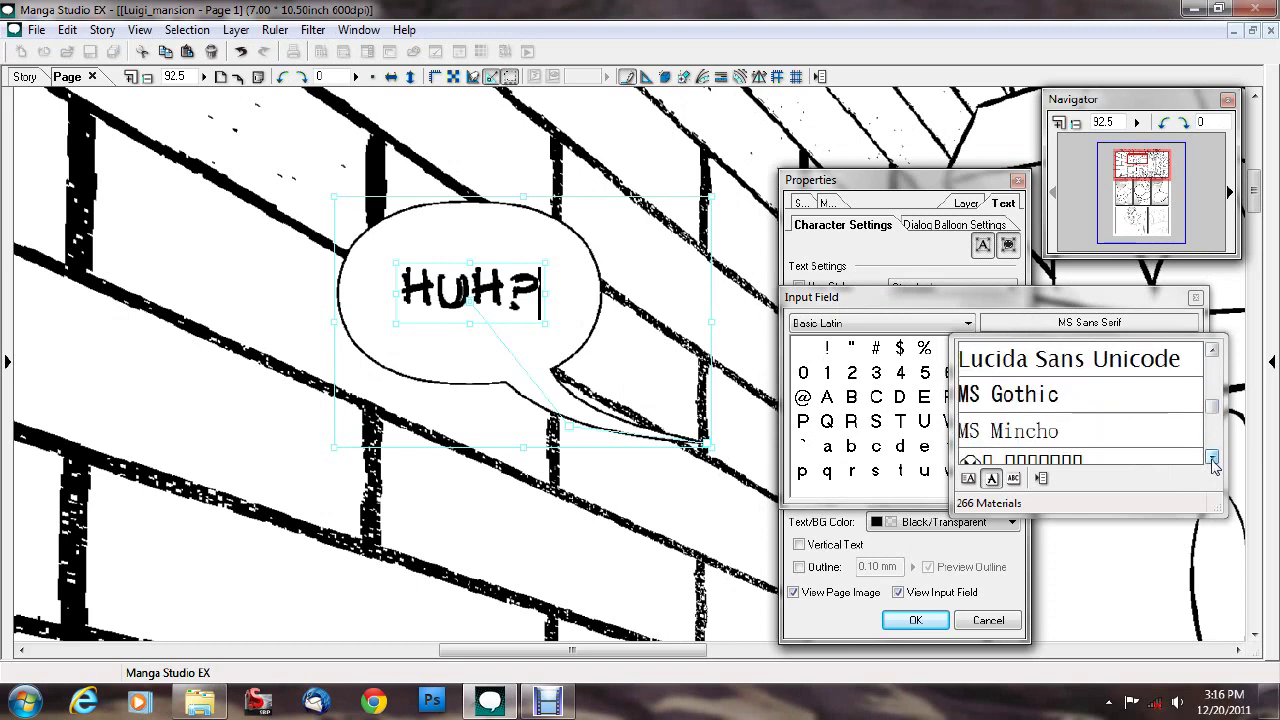
pyautogui.click(1213, 460)
pyautogui.click(1213, 460)
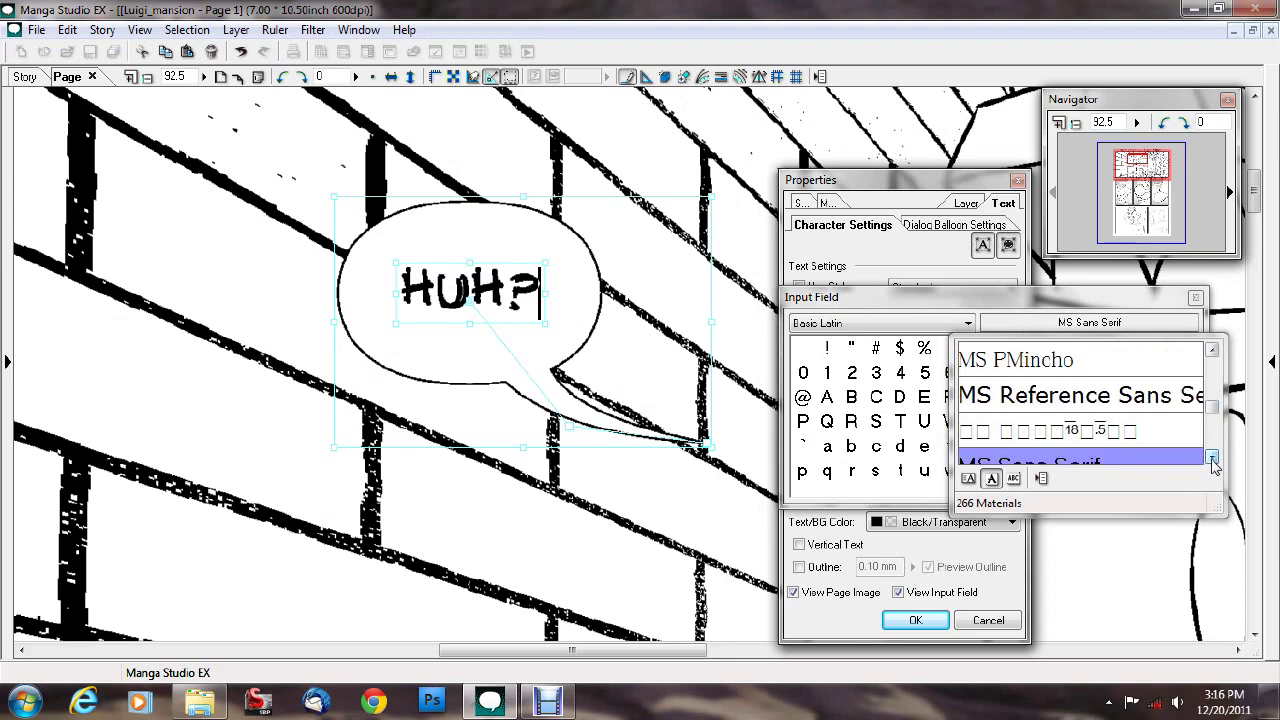
pyautogui.click(1213, 460)
pyautogui.click(1213, 460)
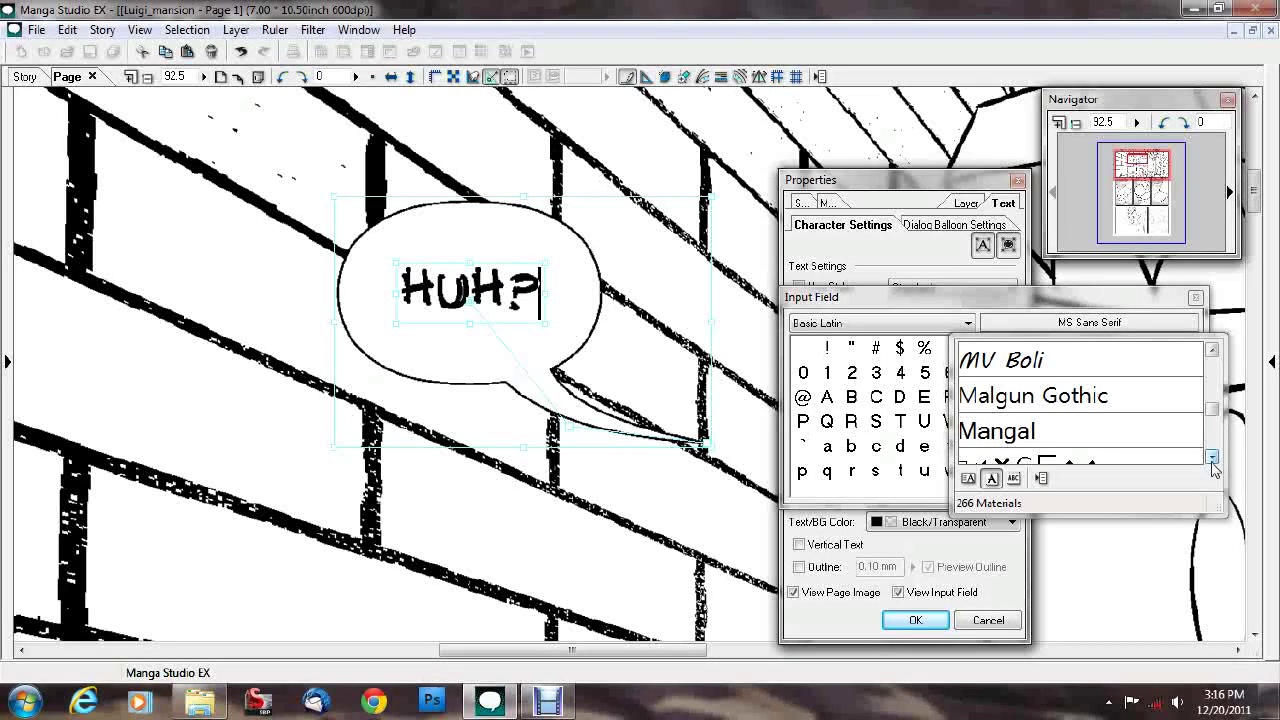
pyautogui.click(1213, 460)
pyautogui.click(1213, 460)
pyautogui.click(1213, 460)
pyautogui.click(1213, 460)
pyautogui.click(1213, 460)
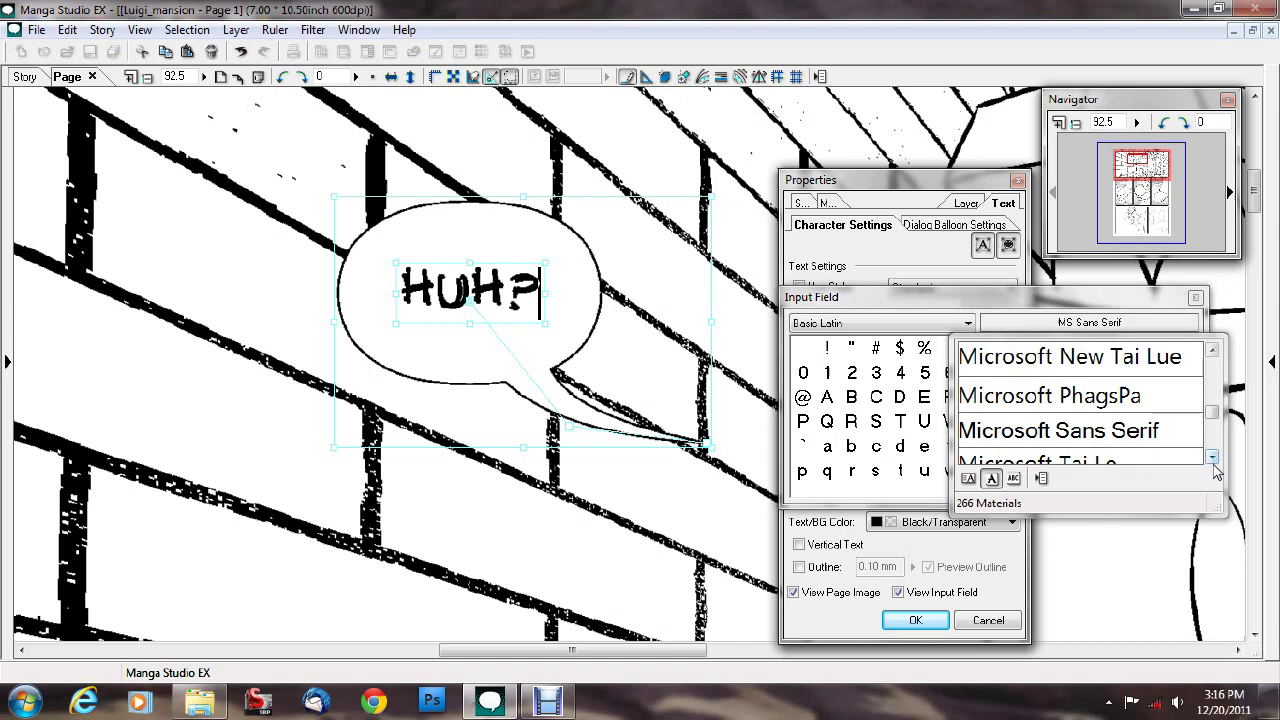
pyautogui.click(1213, 460)
pyautogui.click(1213, 460)
pyautogui.click(1213, 460)
pyautogui.click(1213, 460)
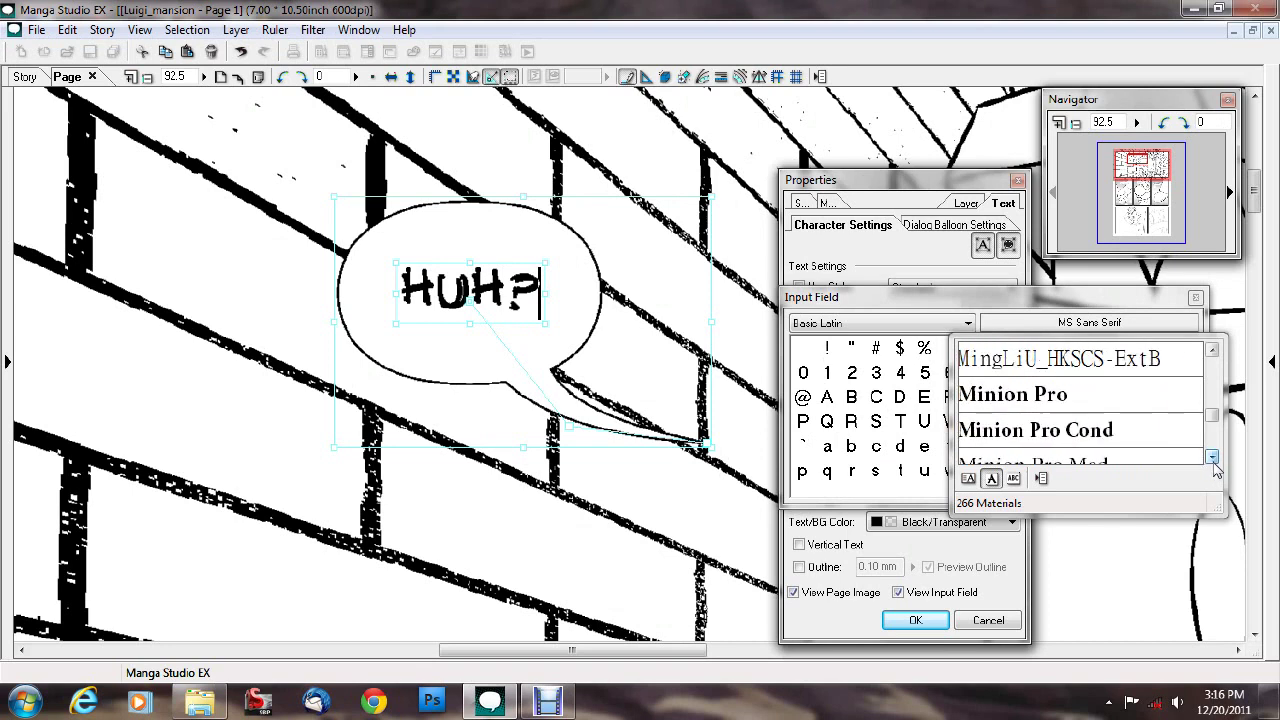
pyautogui.click(1213, 460)
pyautogui.click(1213, 460)
pyautogui.click(1213, 460)
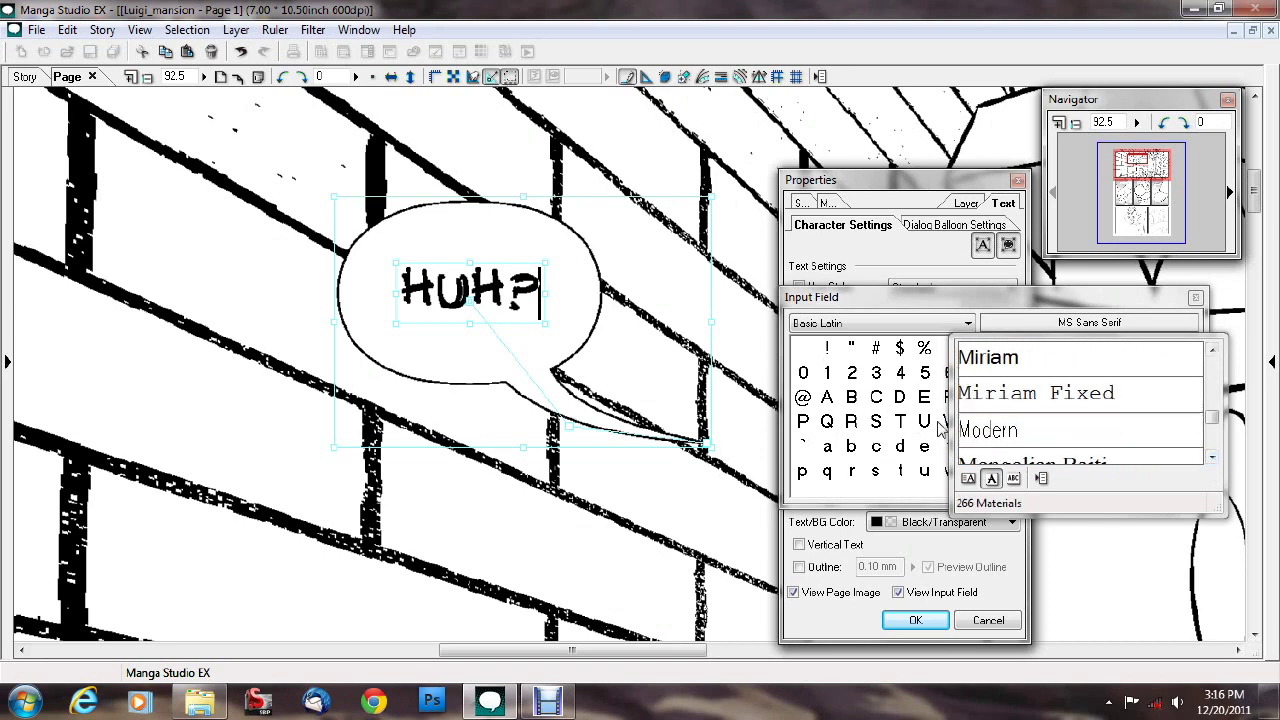
# - Set the glyph table font to Mouth Breather BB and make its window taller
pyautogui.moveTo(956, 420); pyautogui.dragTo(670, 400)
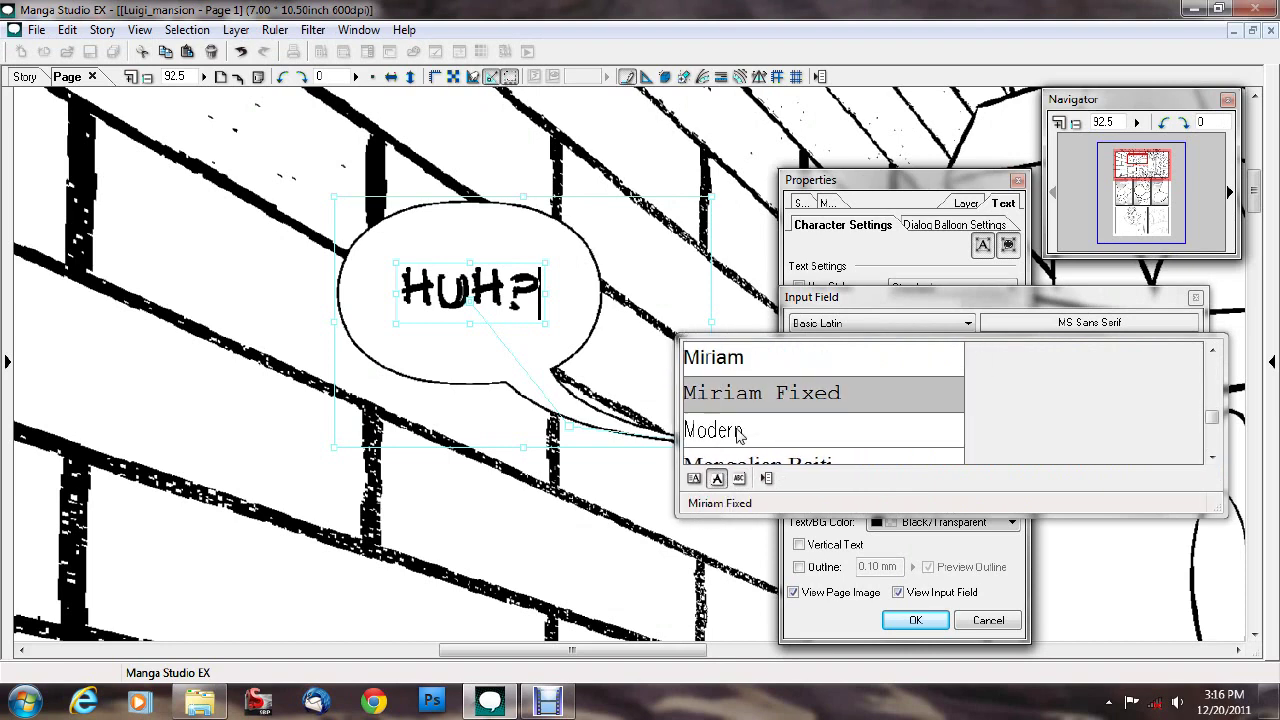
pyautogui.moveTo(829, 512); pyautogui.dragTo(835, 676)
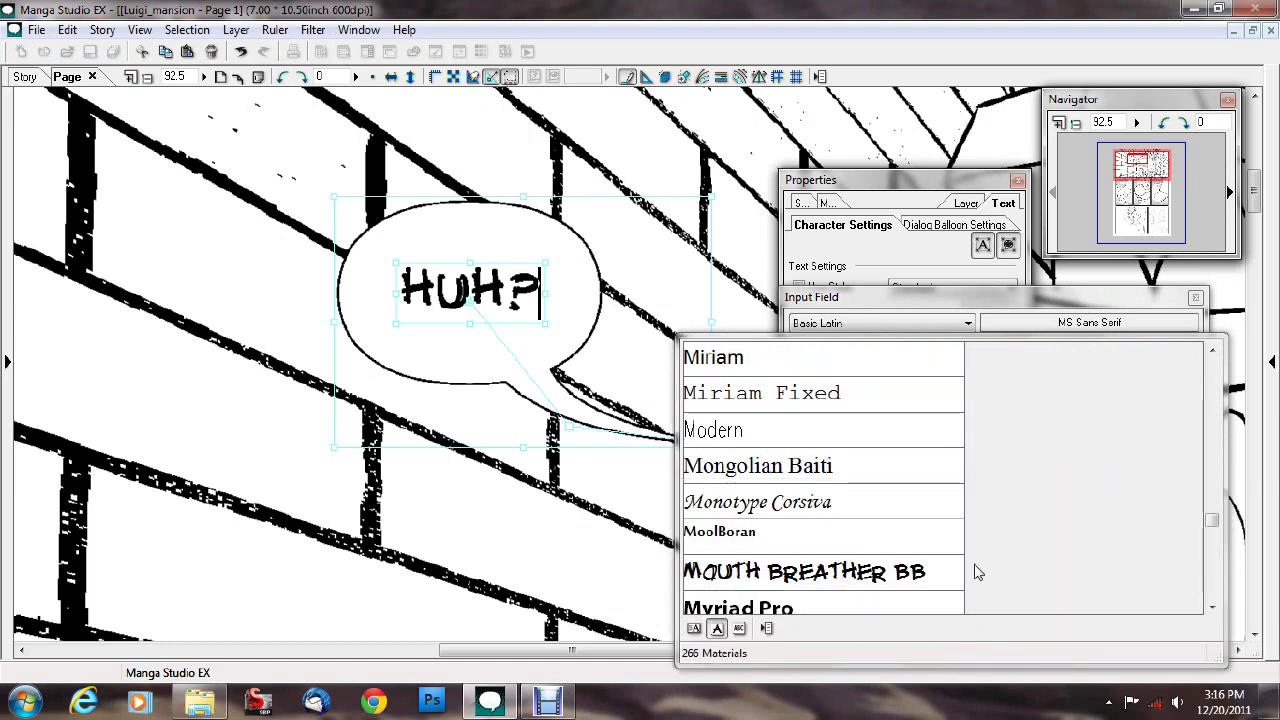
pyautogui.click(927, 572)
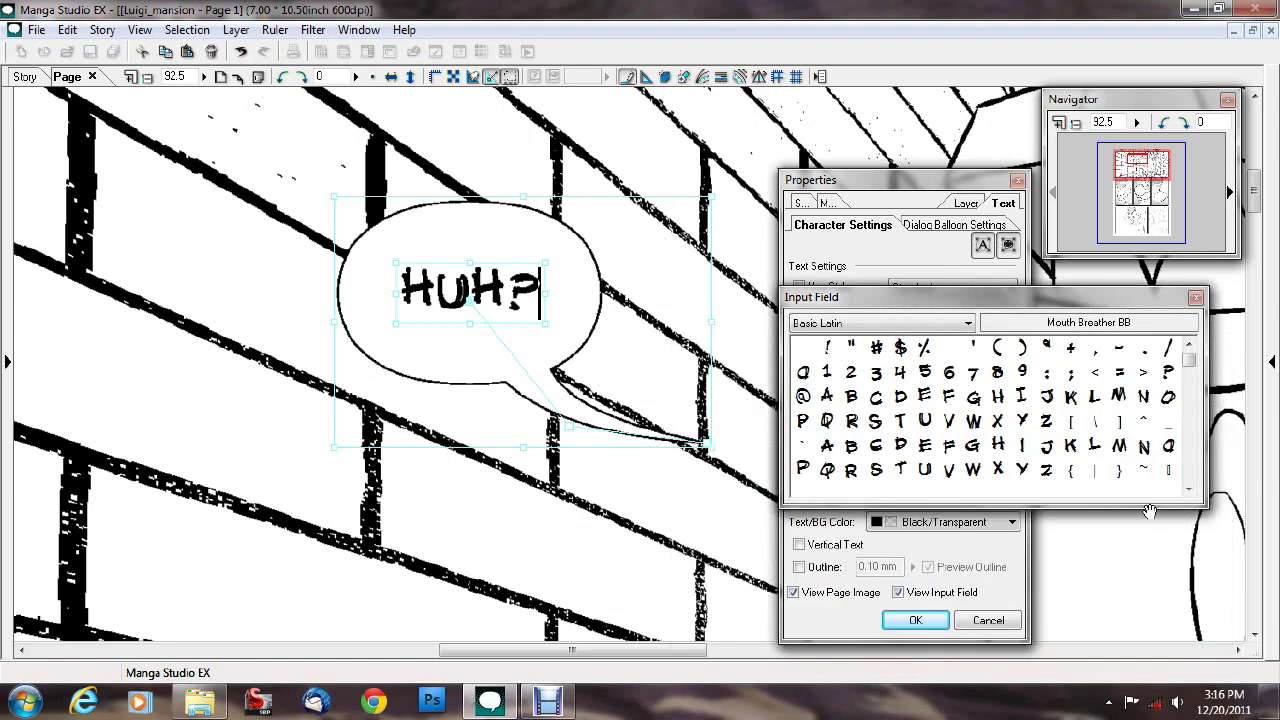
pyautogui.moveTo(1150, 508); pyautogui.dragTo(1150, 565)
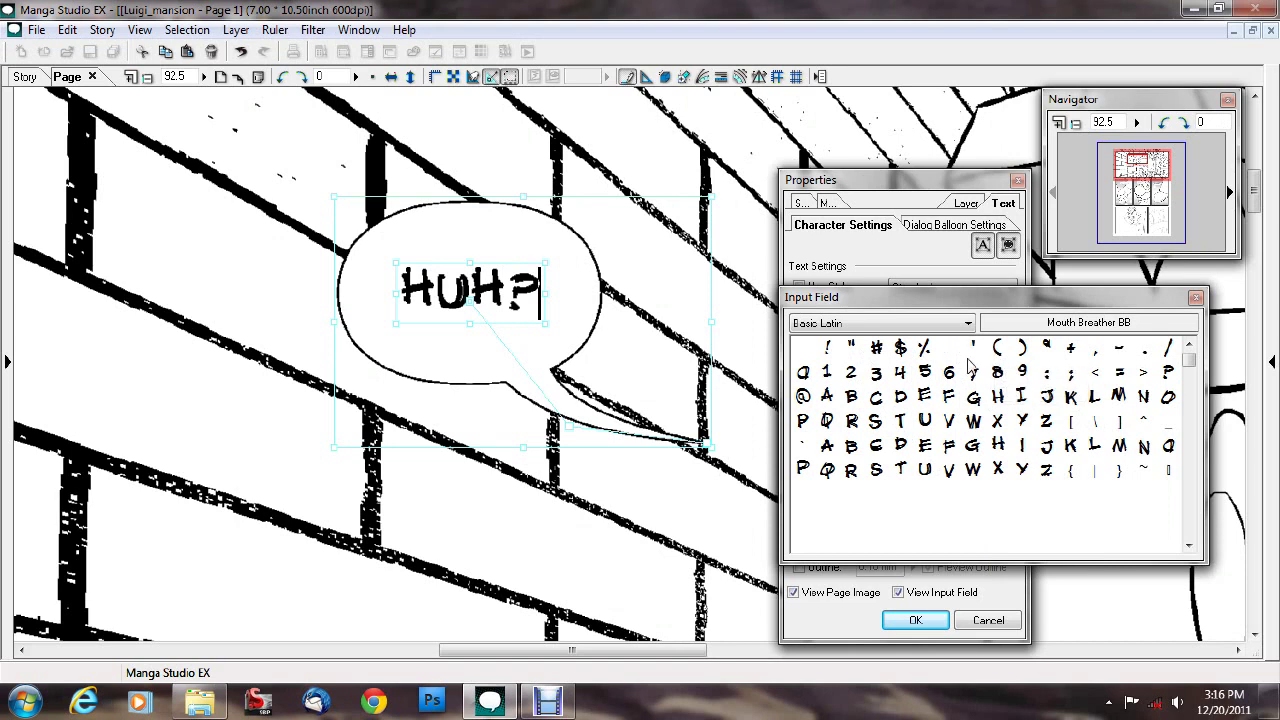
pyautogui.click(924, 348)
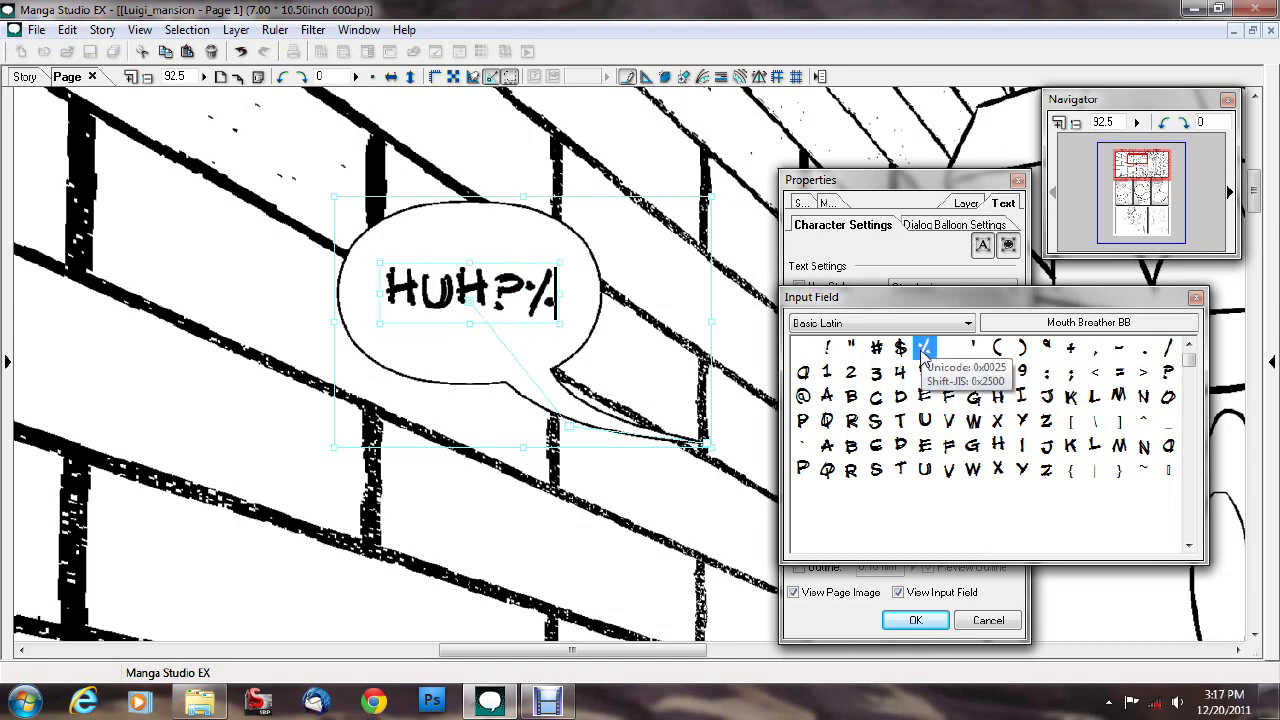
pyautogui.press('BackSpace')
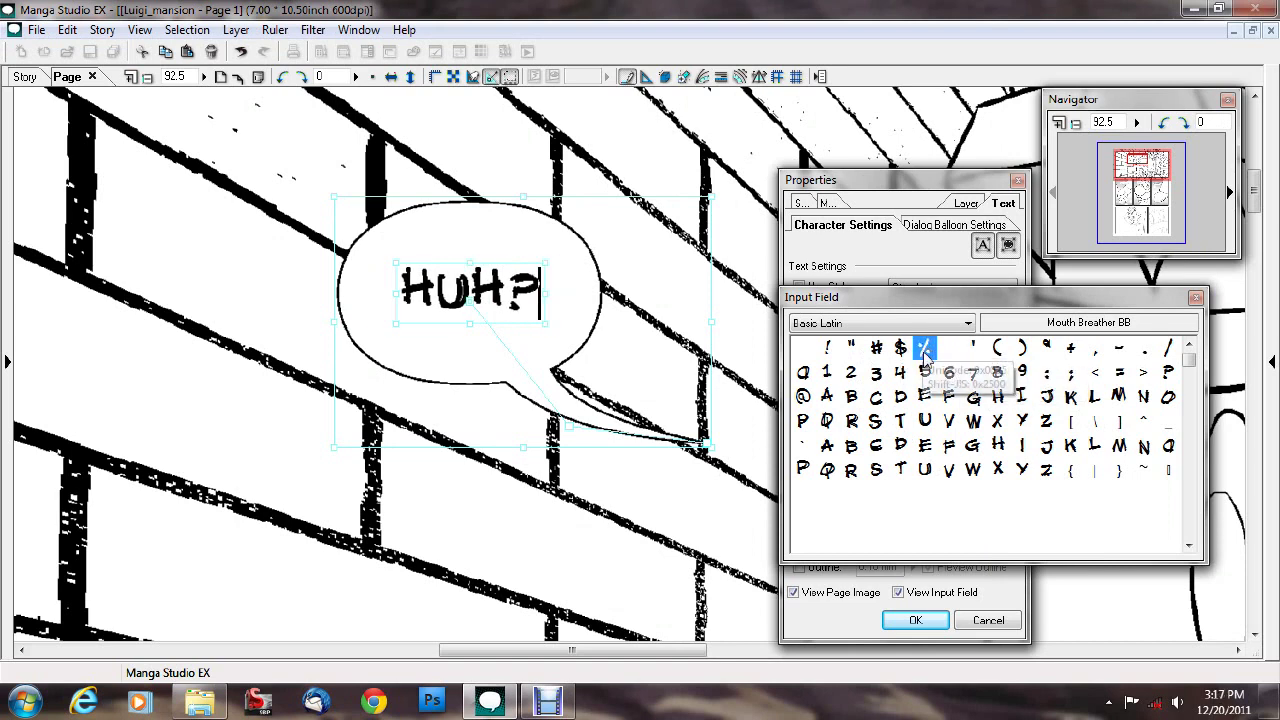
# - Switch the glyph table font to WebLetterer BB
pyautogui.click(1119, 322)
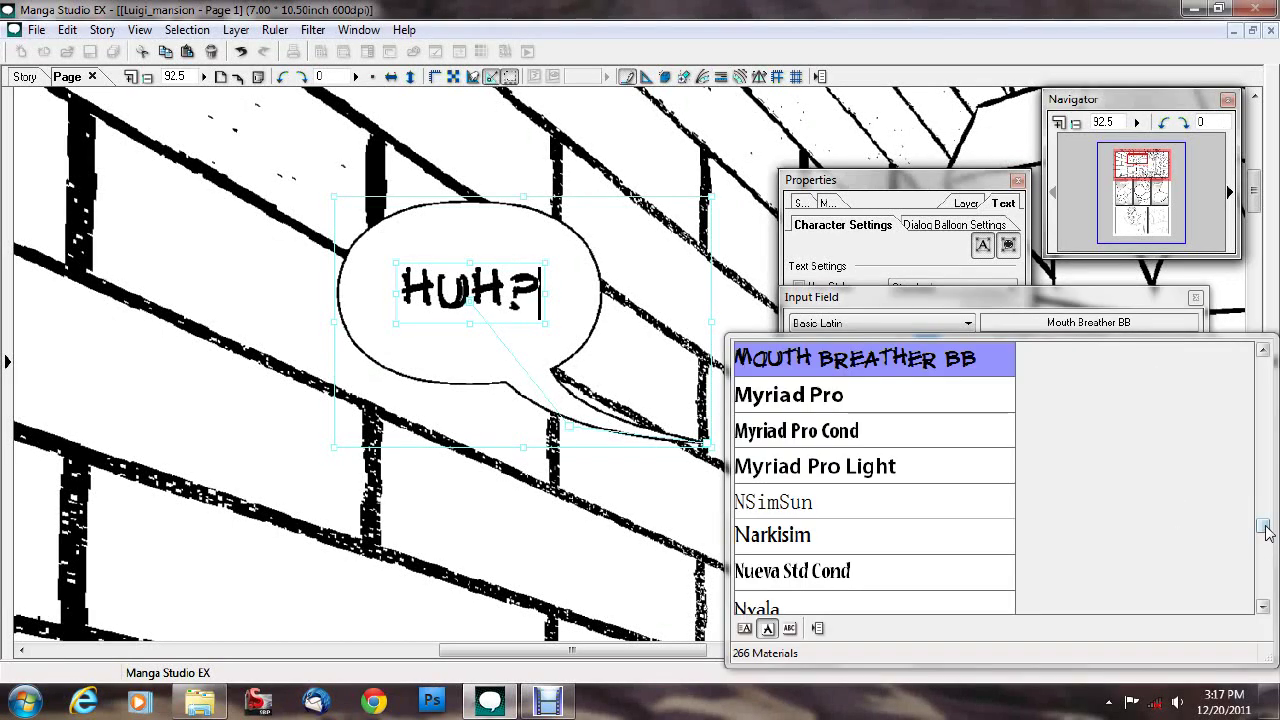
pyautogui.moveTo(1264, 530); pyautogui.dragTo(1258, 600)
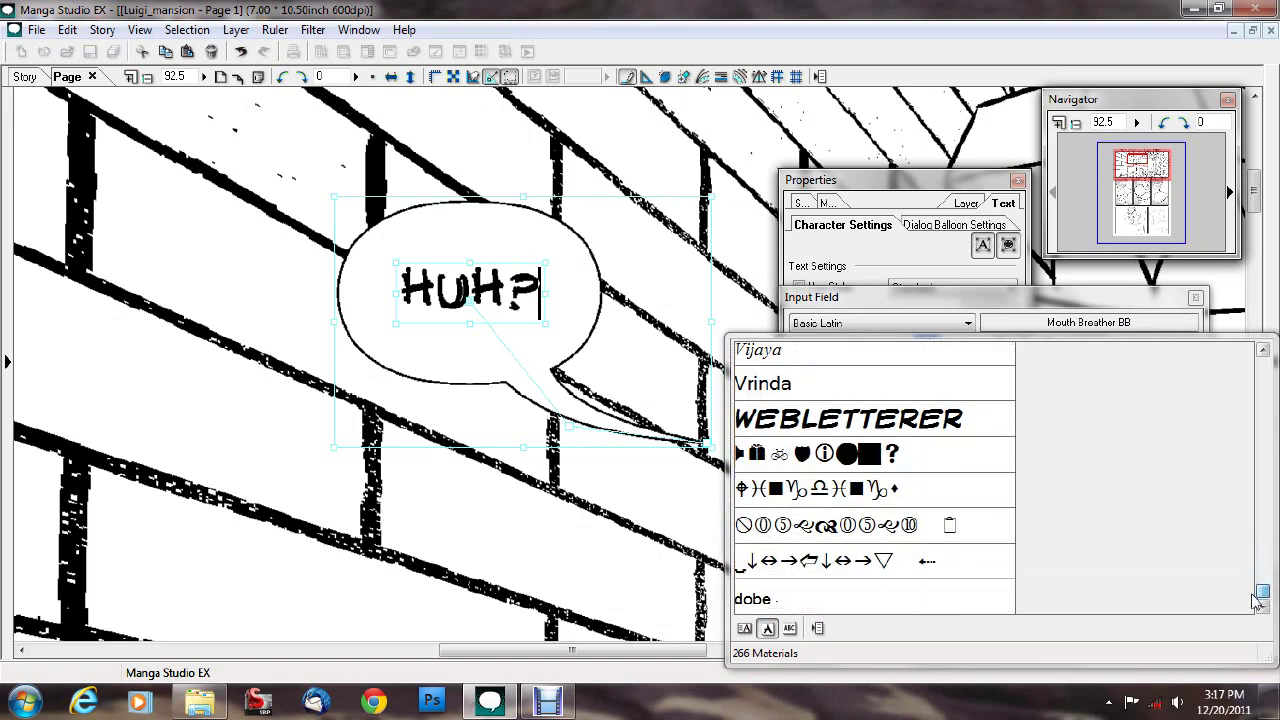
pyautogui.click(993, 420)
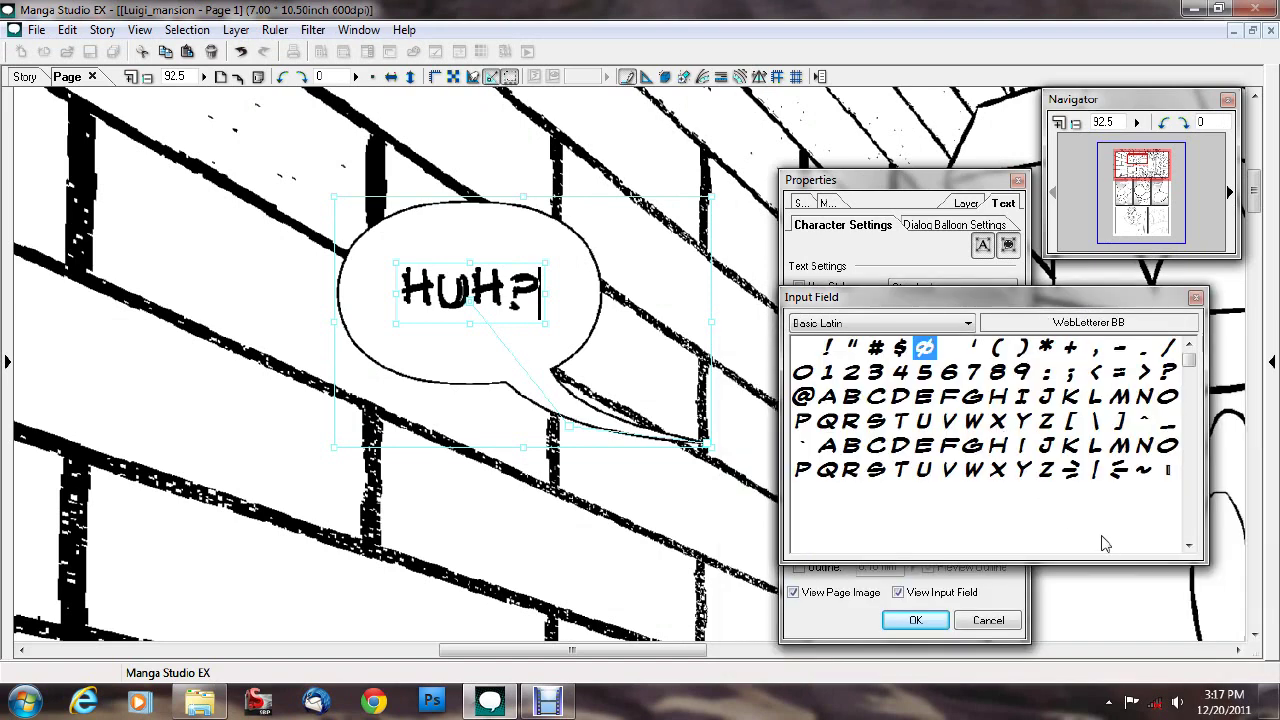
# - Insert the { and } breath-mark glyphs after HUH? and type COUGH between them
pyautogui.click(1070, 470)
pyautogui.click(1118, 472)
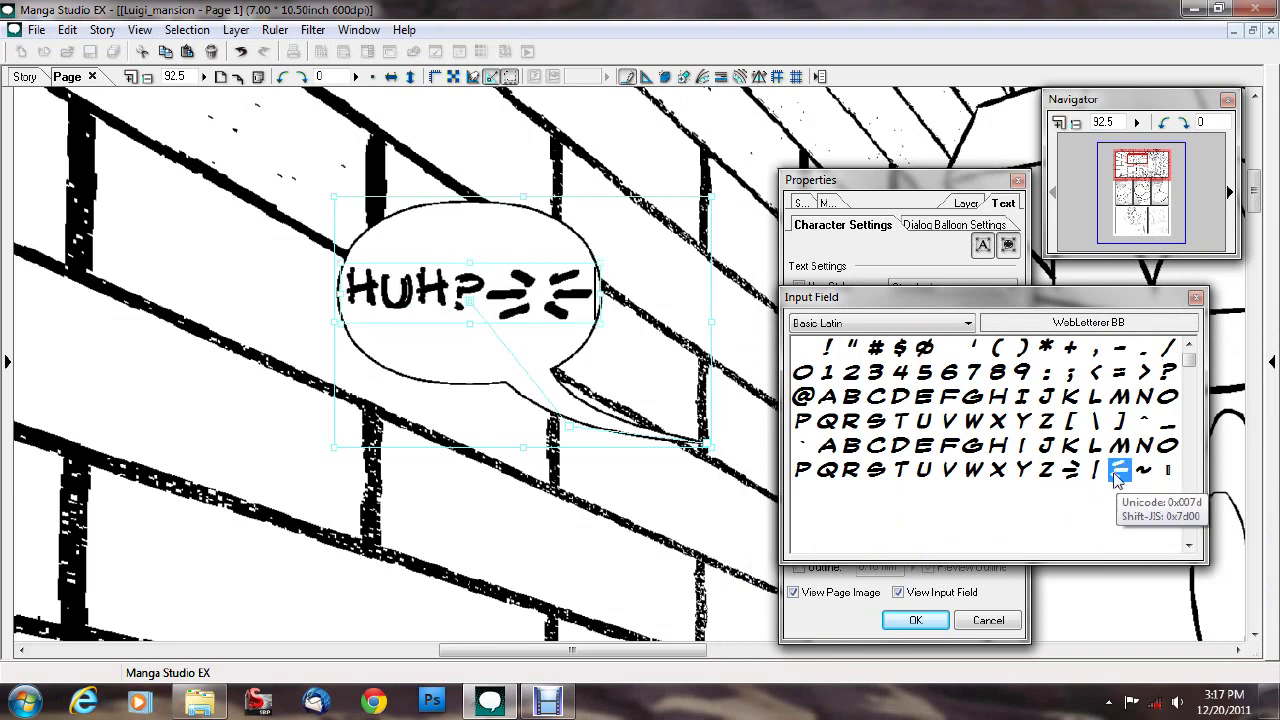
pyautogui.click(546, 287)
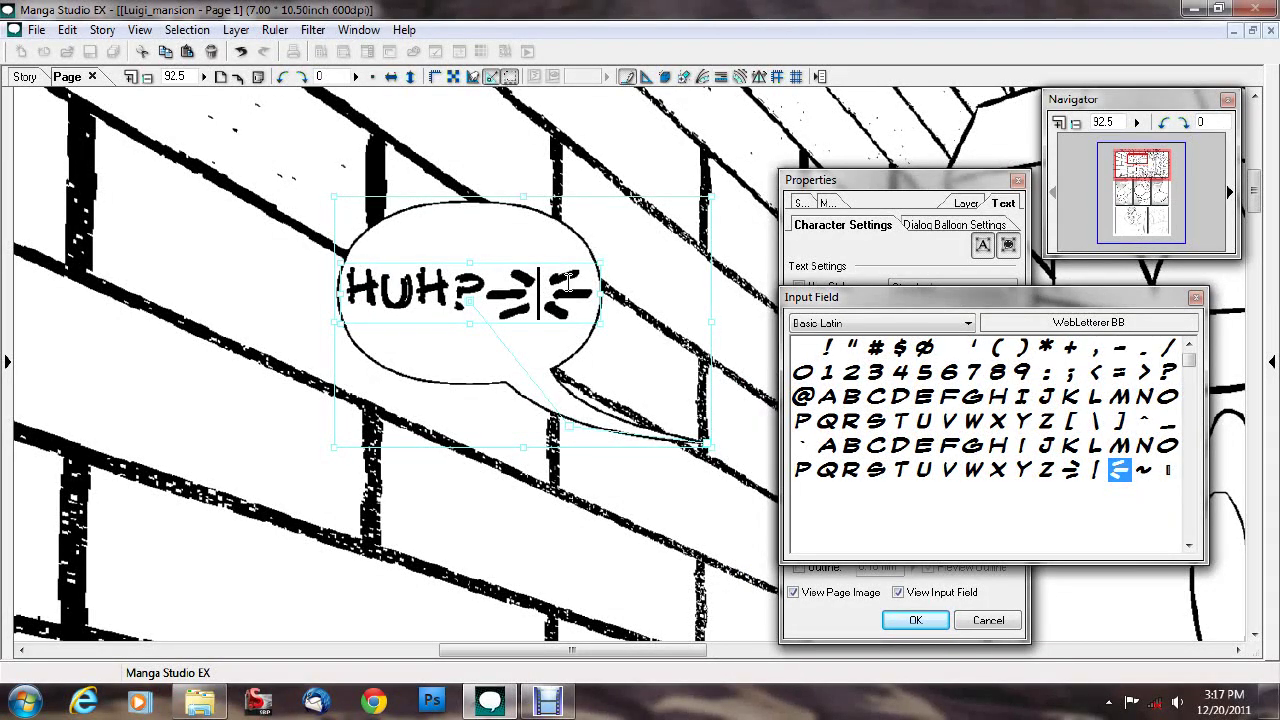
pyautogui.write('COUGH')
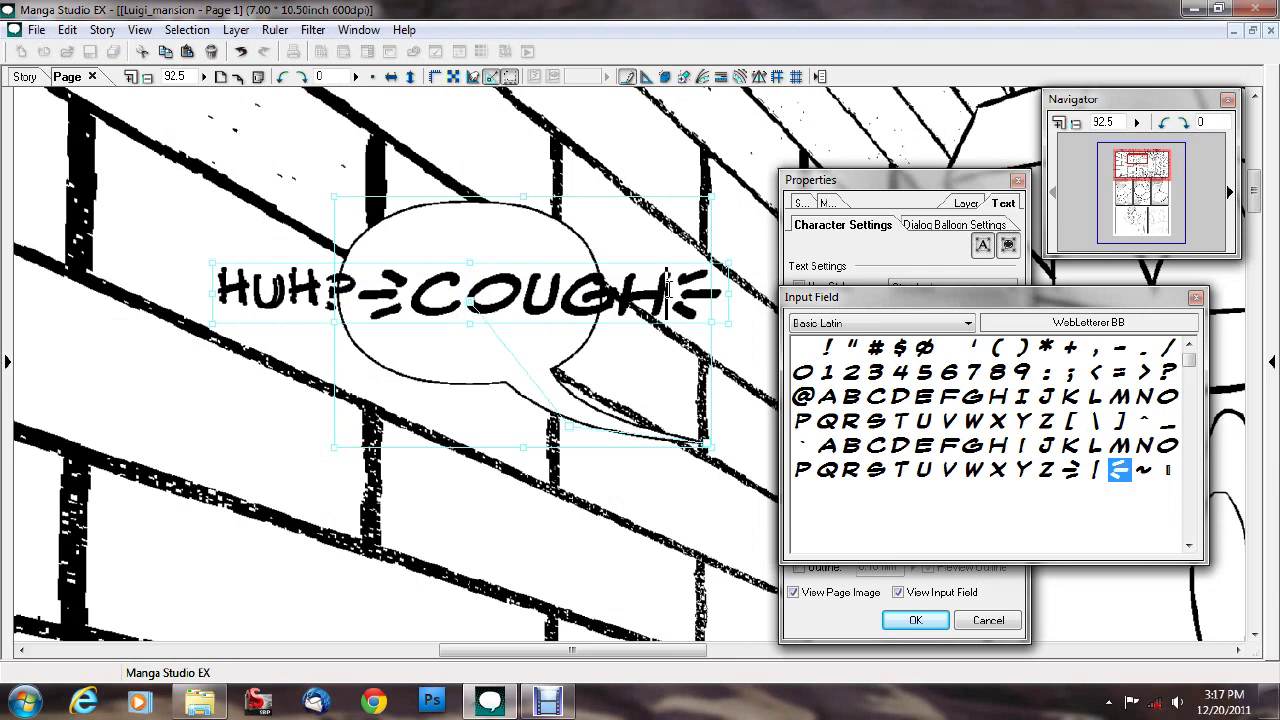
pyautogui.hotkey('shift', 'Left')
pyautogui.hotkey('shift', 'Left')
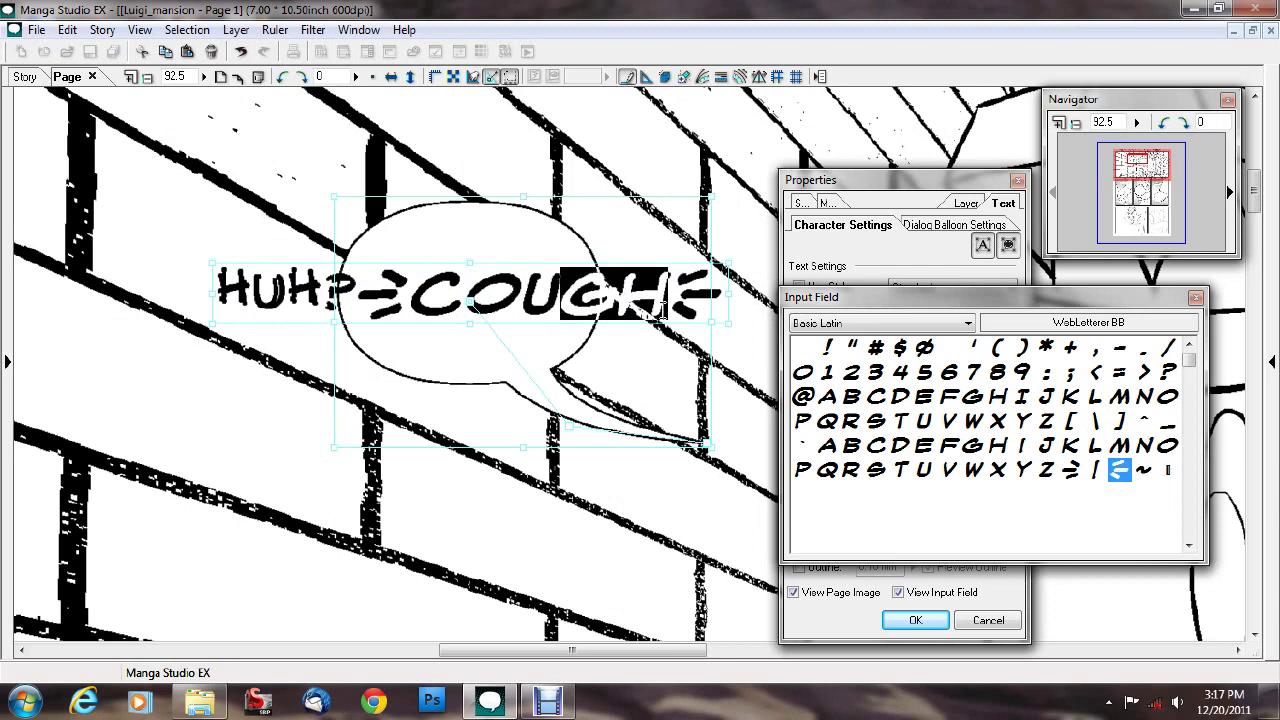
pyautogui.click(499, 289)
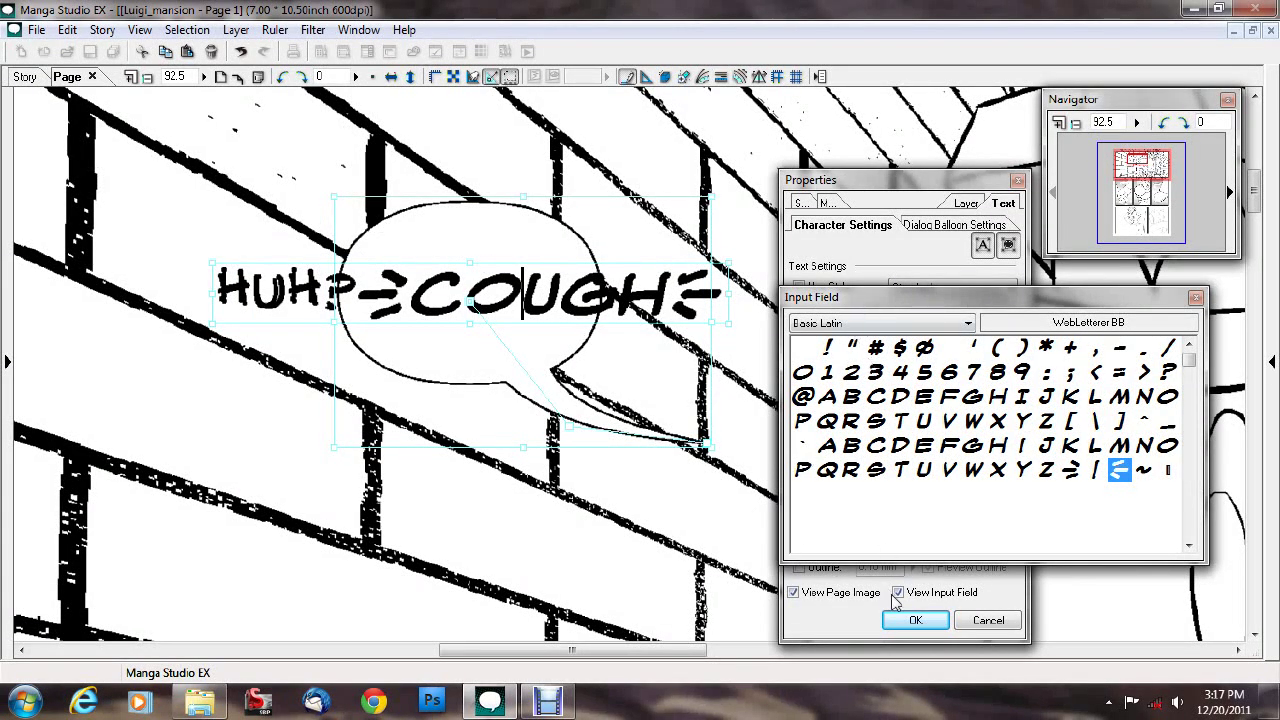
# - Uncheck View Input Field to hide the glyph table
pyautogui.click(976, 592)
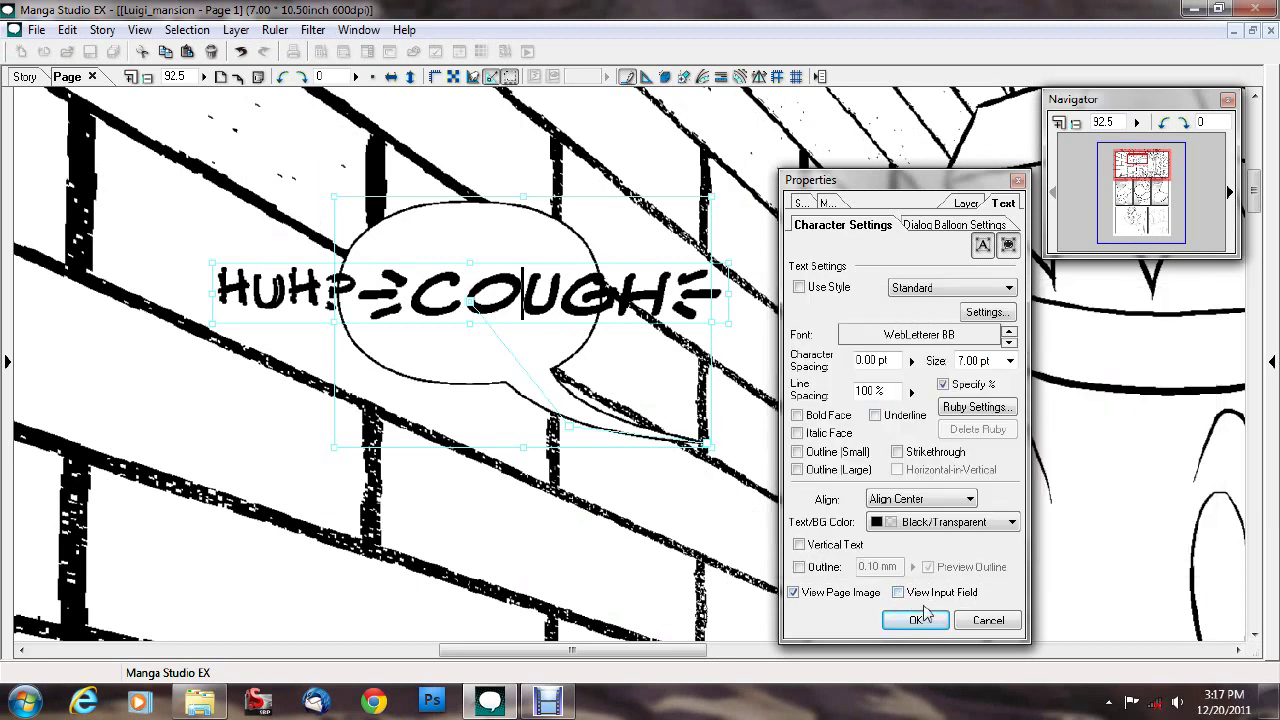
# - Make COUGH italic and select the word again
pyautogui.moveTo(667, 291); pyautogui.dragTo(440, 286)
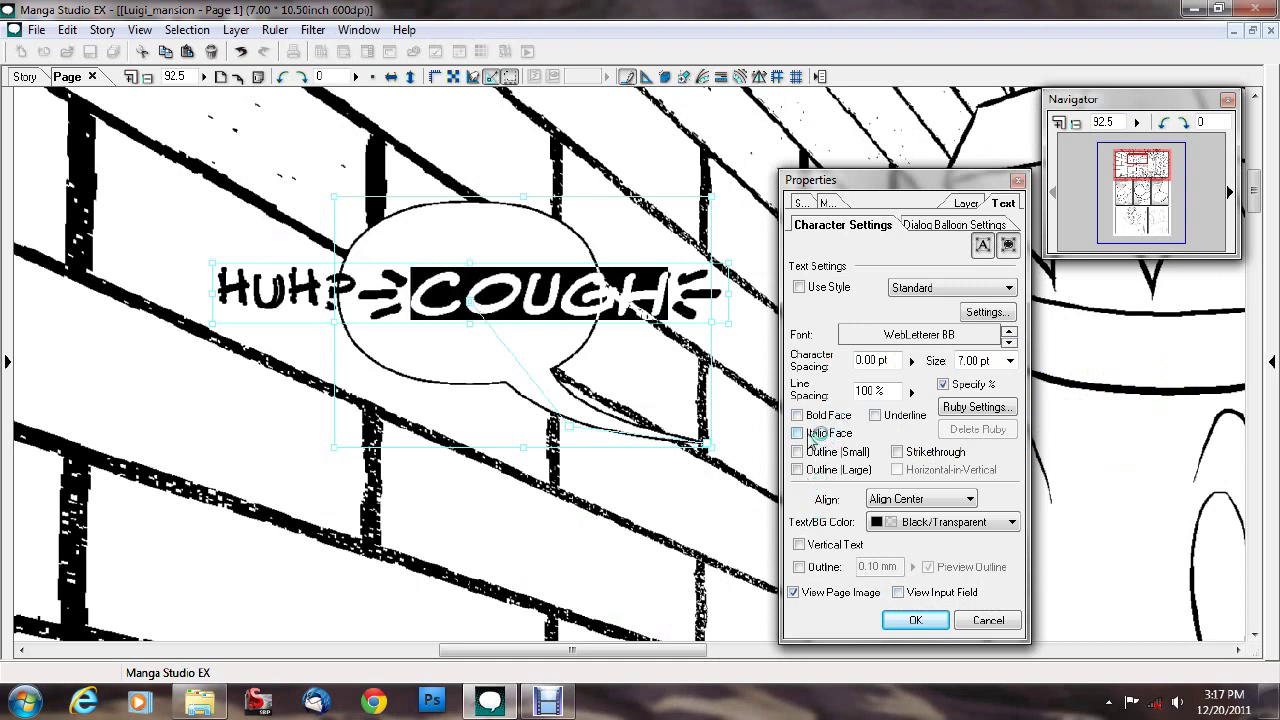
pyautogui.click(799, 432)
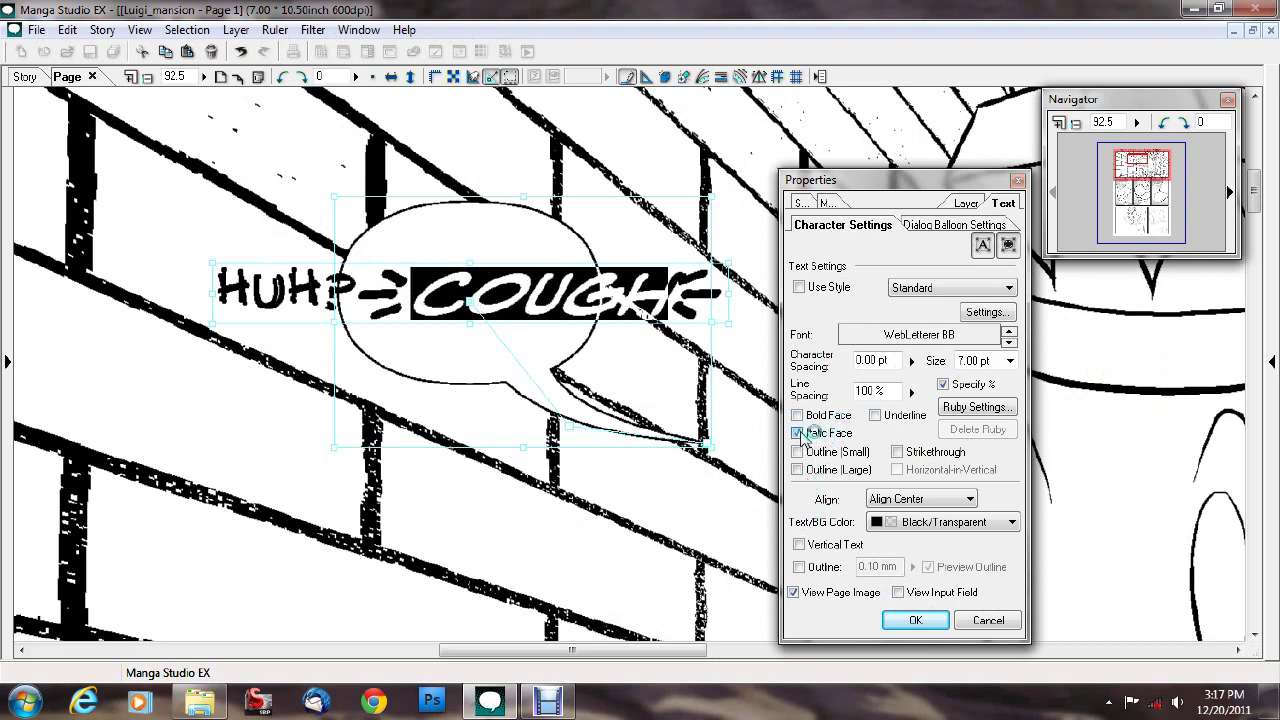
pyautogui.click(694, 296)
pyautogui.moveTo(720, 294); pyautogui.dragTo(385, 283)
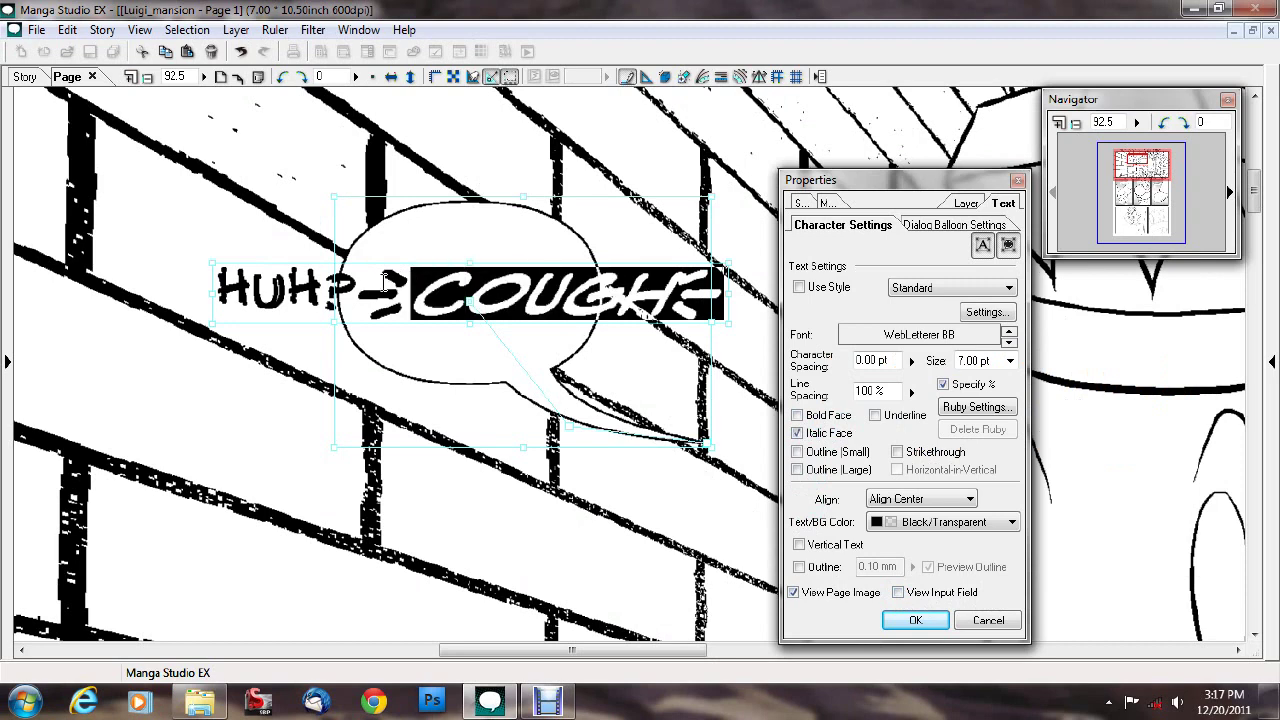
pyautogui.click(421, 288)
pyautogui.click(667, 294)
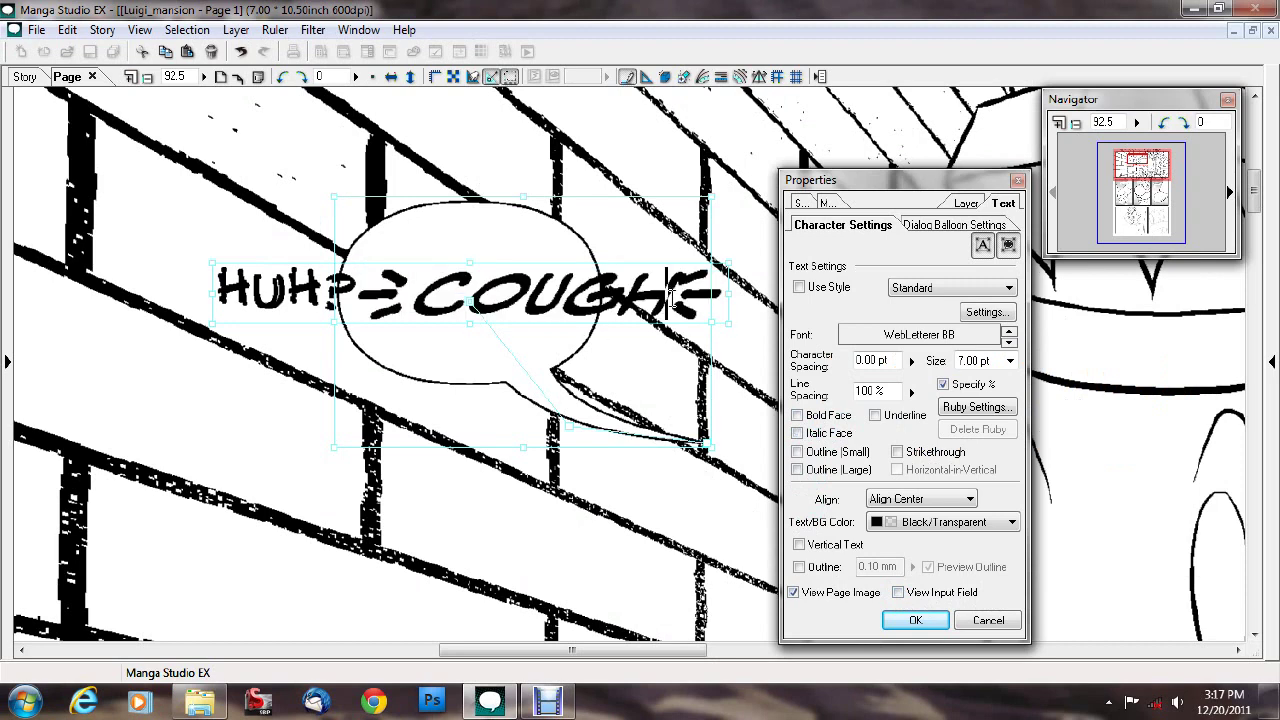
pyautogui.moveTo(670, 294); pyautogui.dragTo(410, 288)
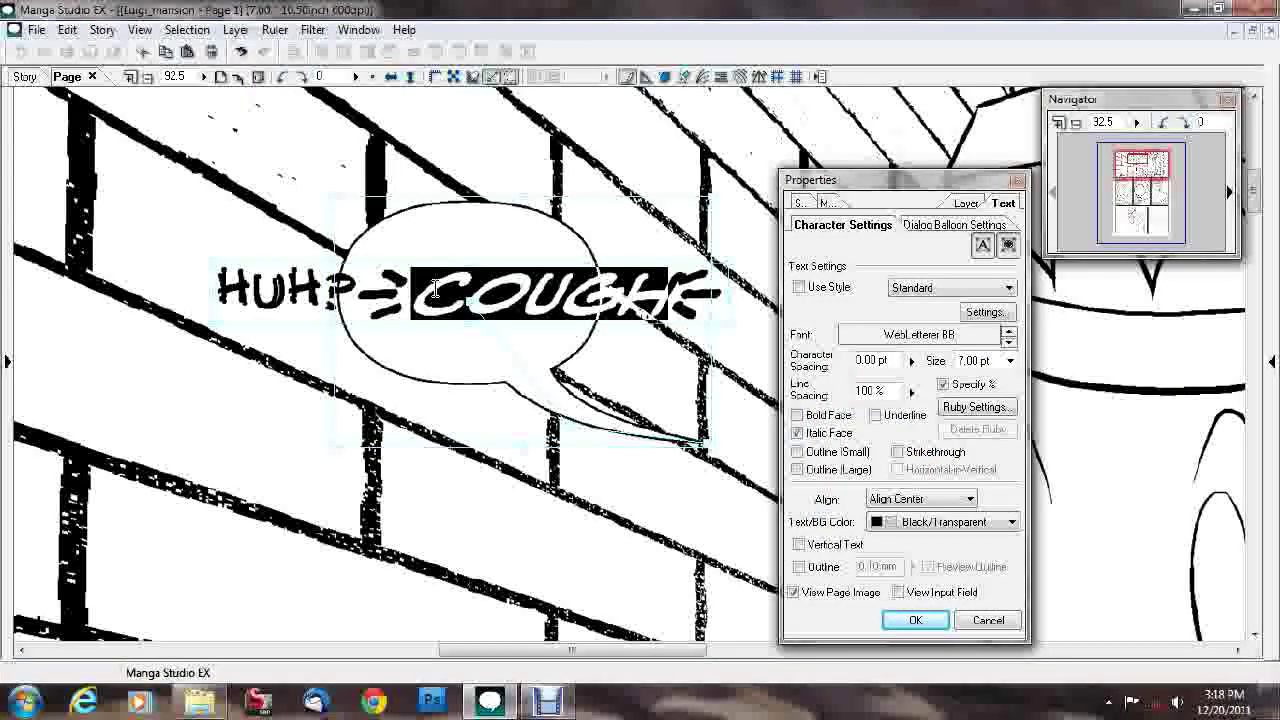
# - Set COUGH's text size to 6 pt
pyautogui.click(1010, 361)
pyautogui.click(995, 395)
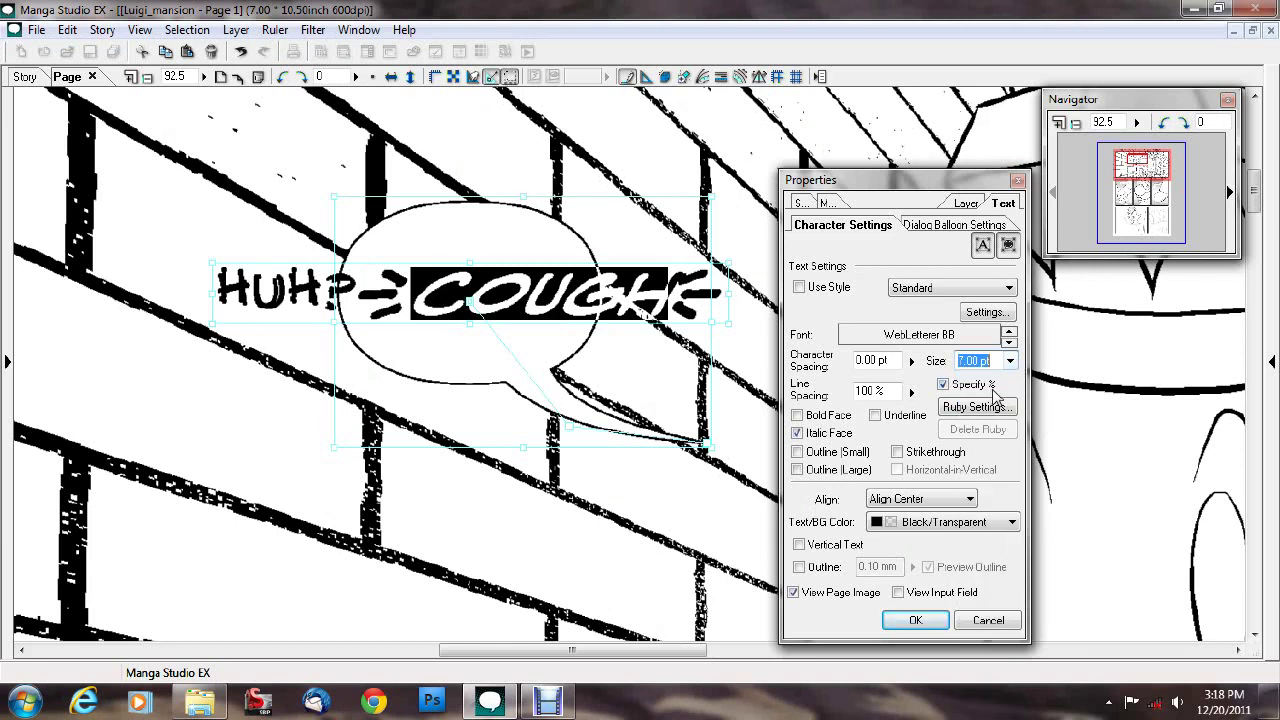
pyautogui.click(1010, 361)
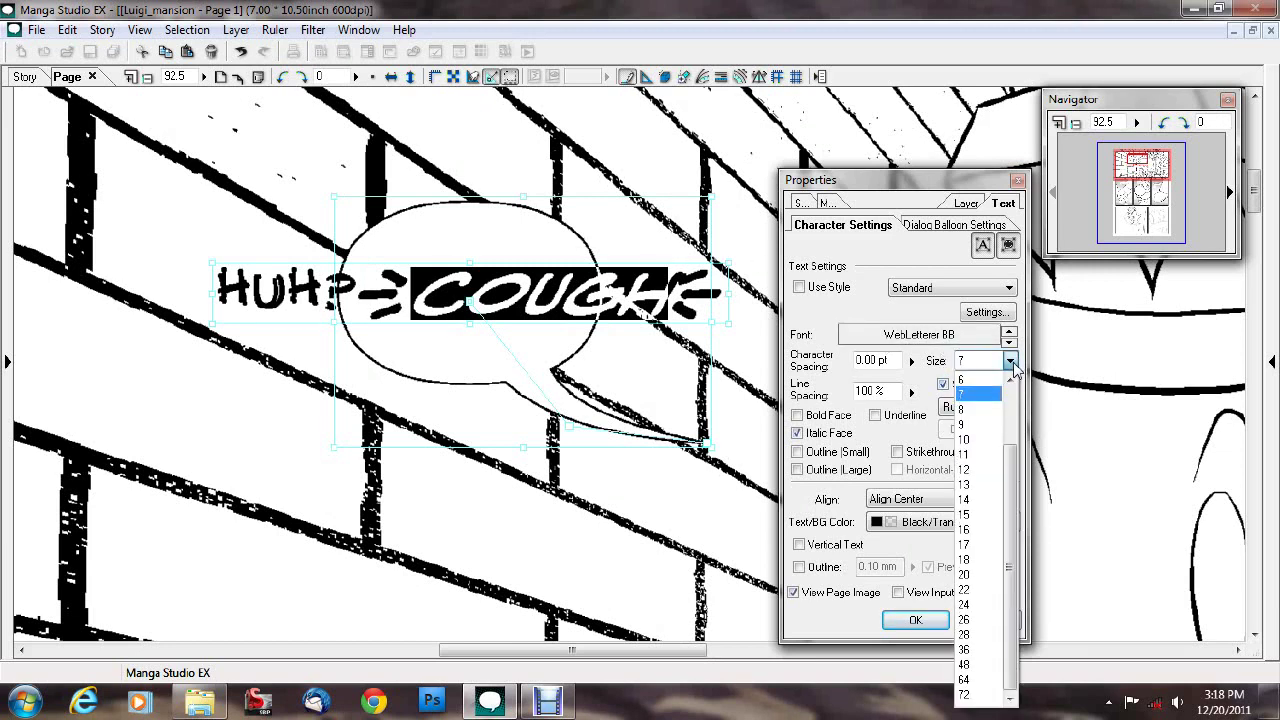
pyautogui.click(997, 386)
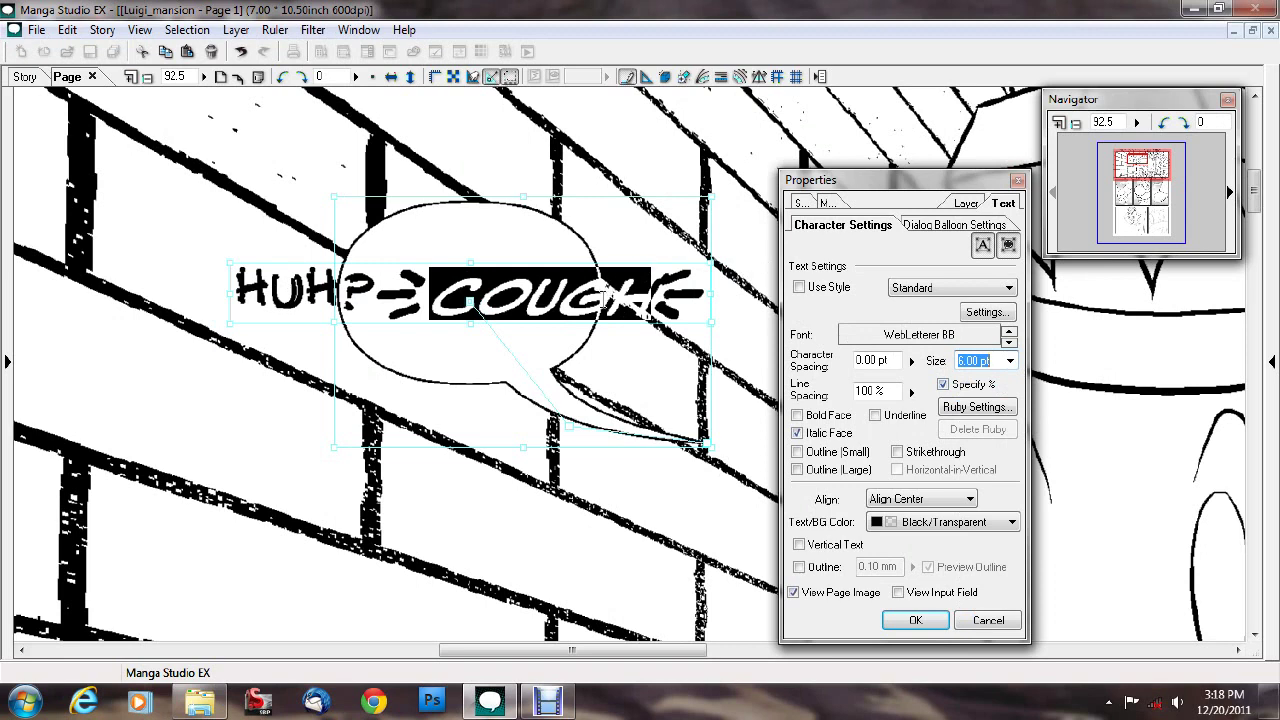
# - Delete COUGH together with its breath marks
pyautogui.click(601, 291)
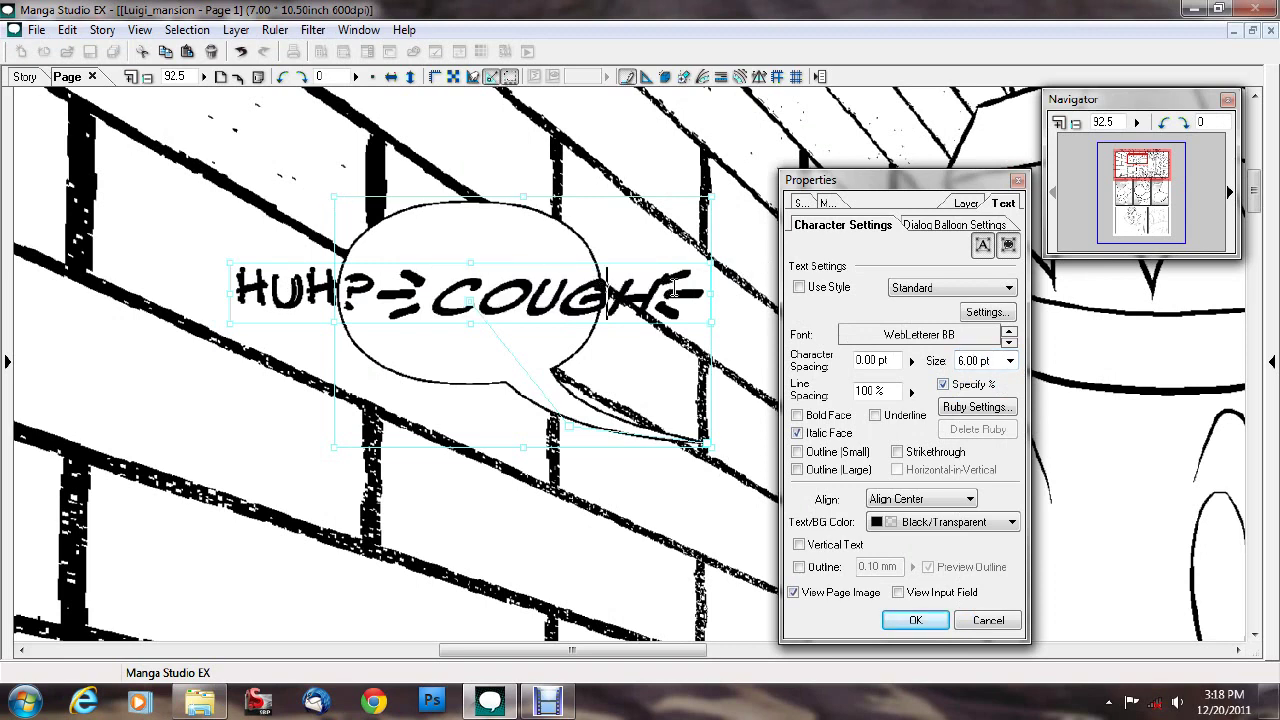
pyautogui.moveTo(698, 292); pyautogui.dragTo(410, 279)
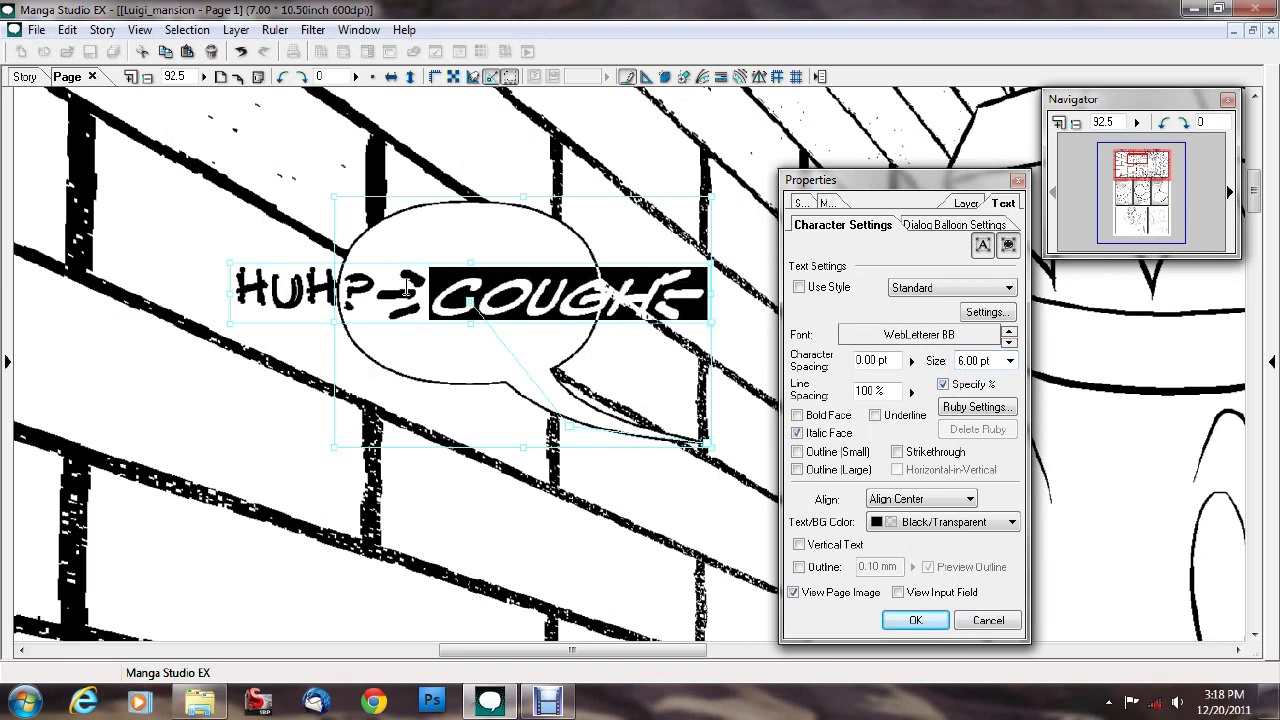
pyautogui.press('BackSpace')
pyautogui.press('BackSpace')
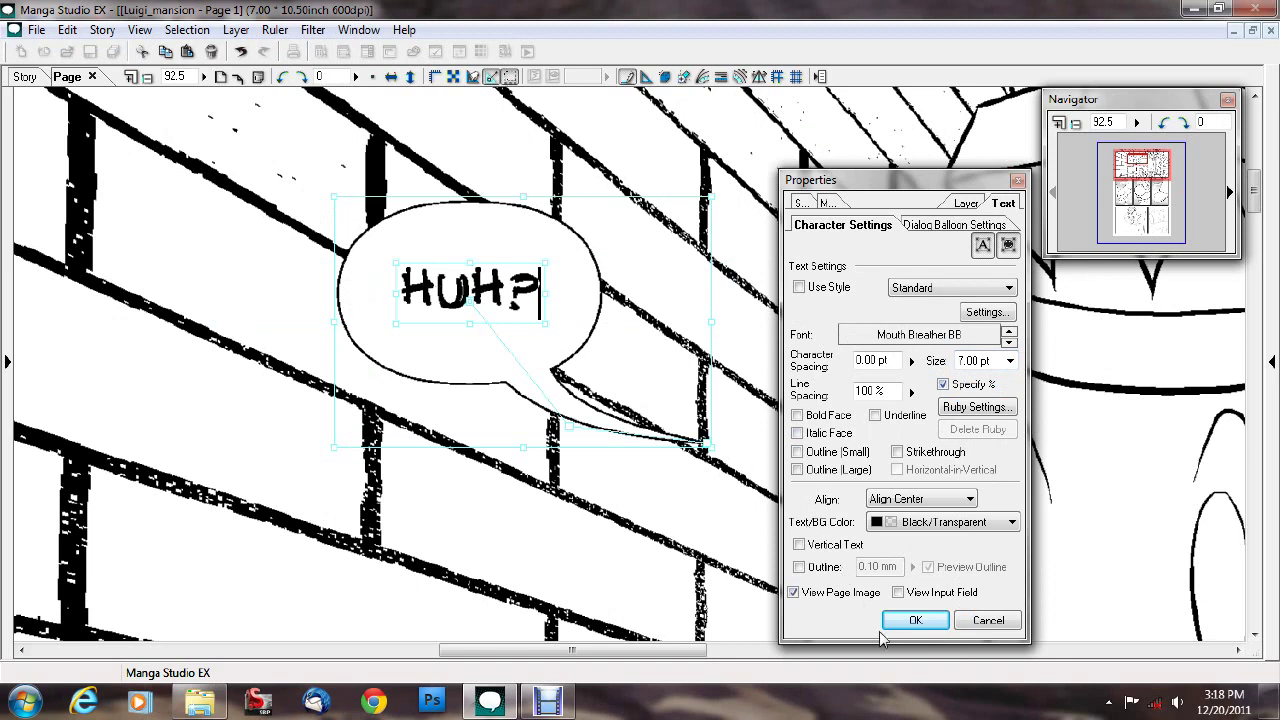
# - Confirm the text edit with OK, switch to the Object Selector tool, and return to Debut
pyautogui.click(988, 620)
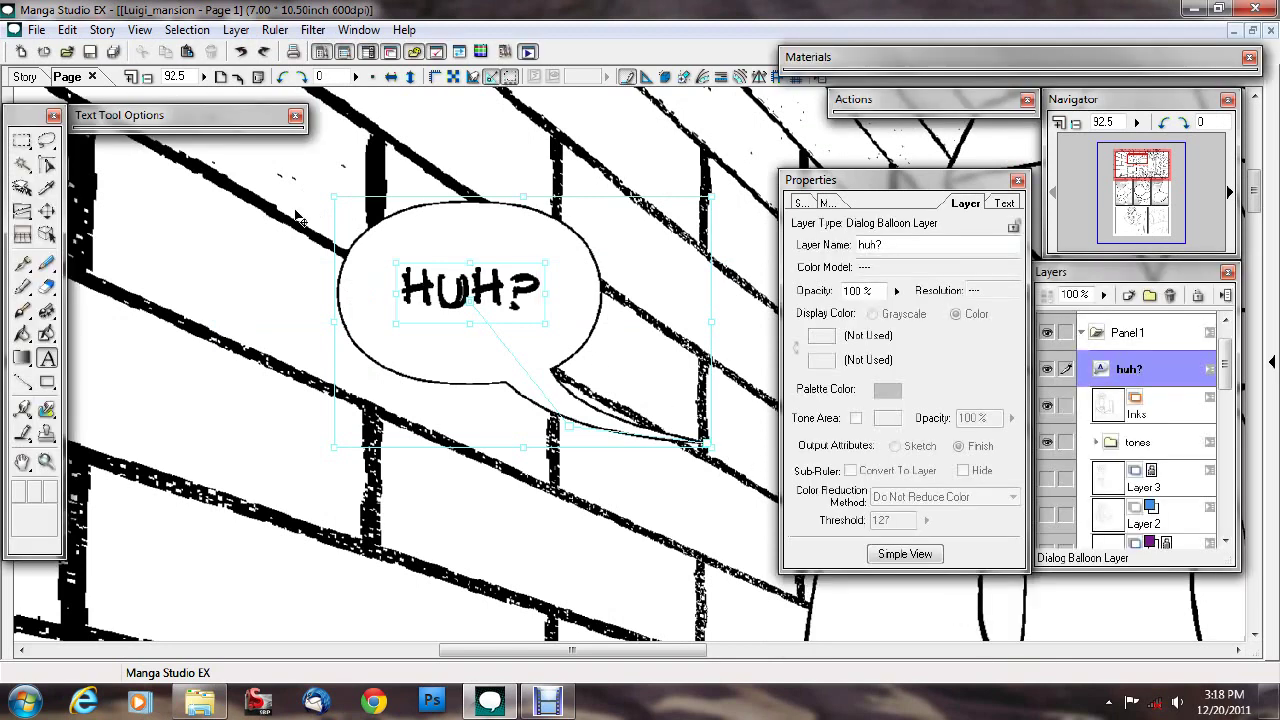
pyautogui.click(47, 165)
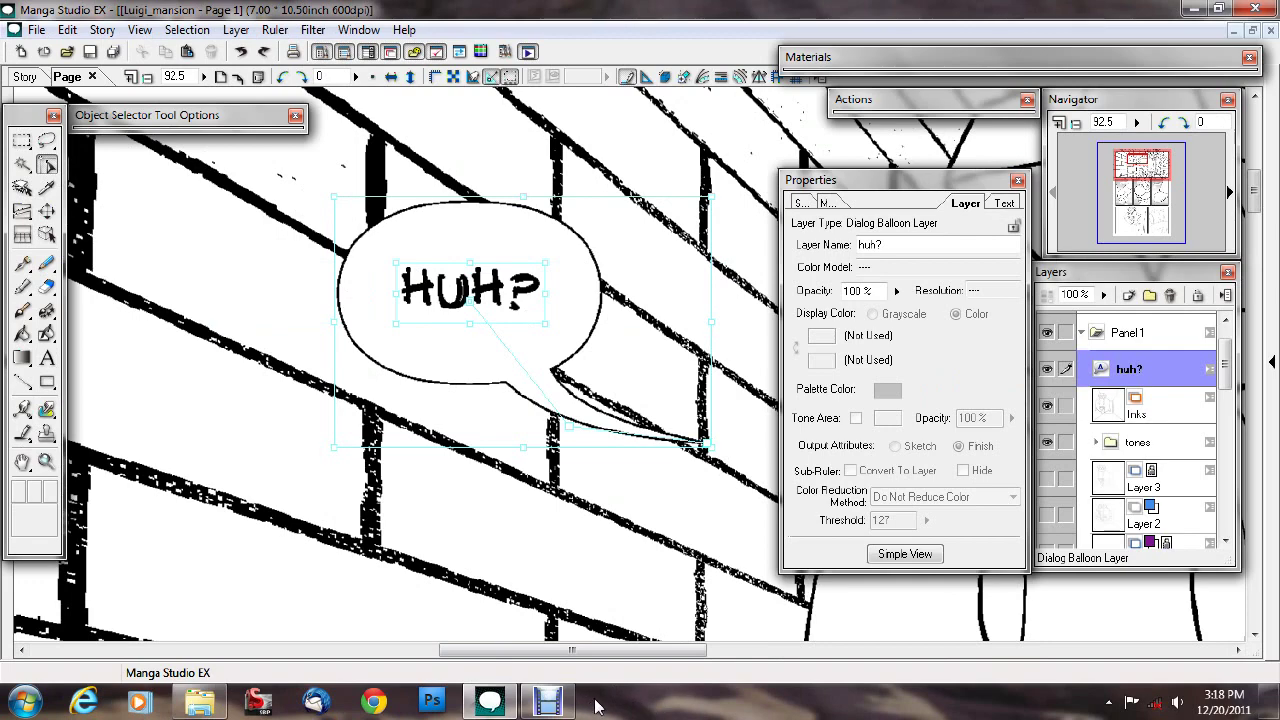
pyautogui.click(557, 706)
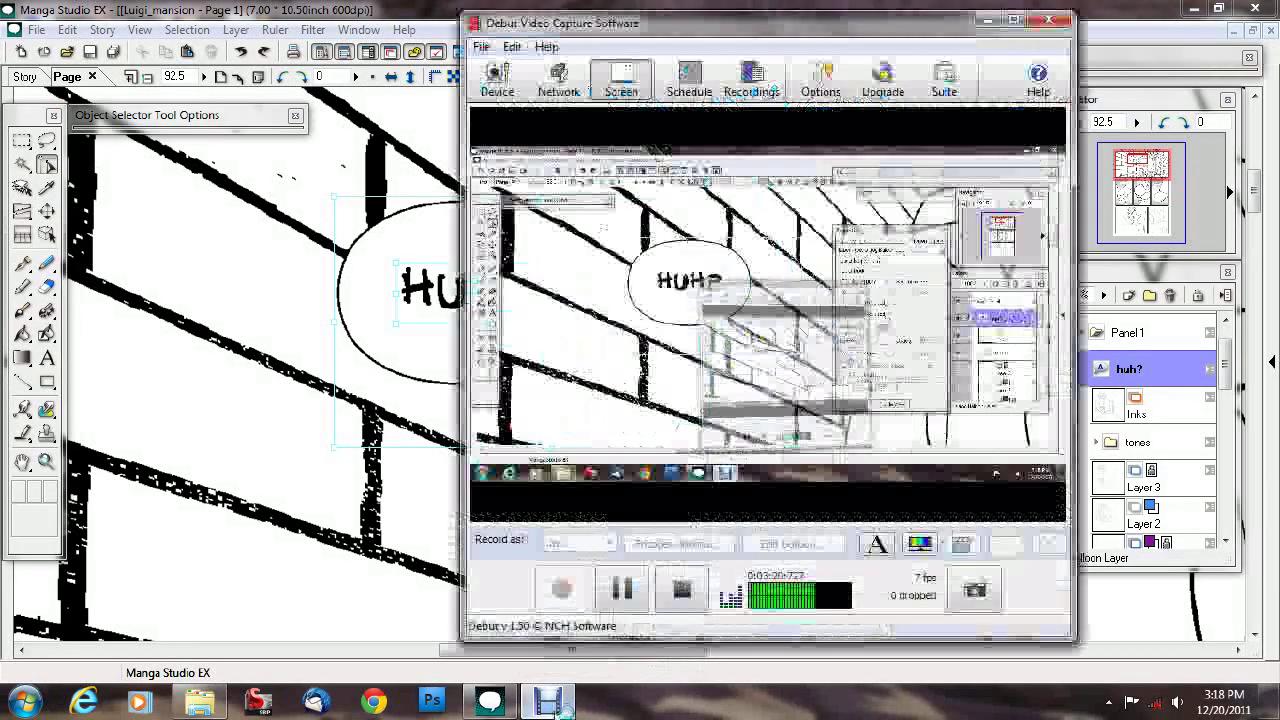